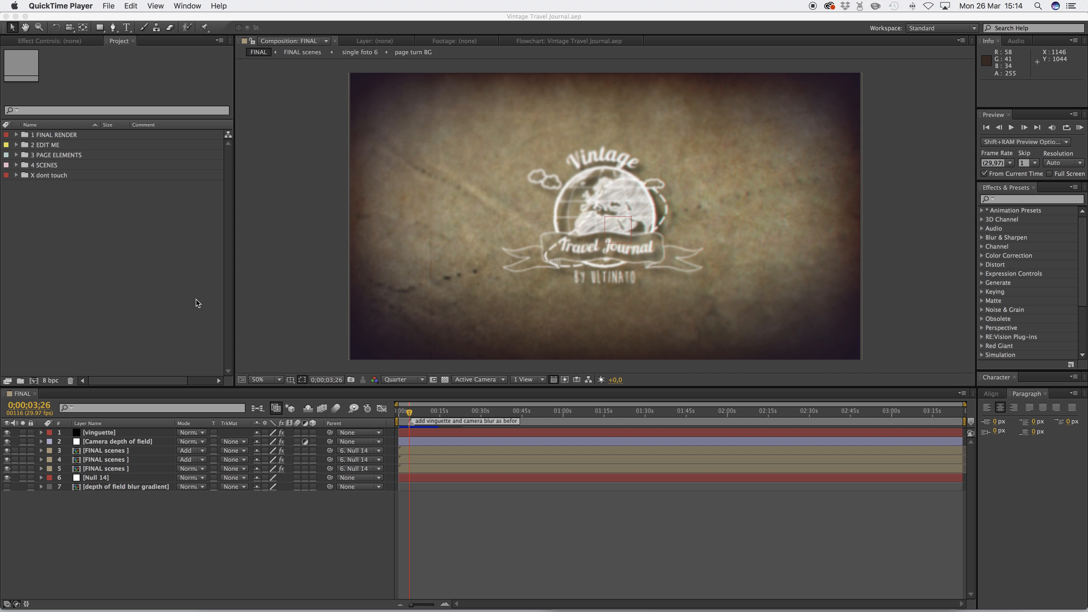
Switch to After Effects and make the Project and Composition panels taller by shrinking the timeline
{"action": "left_click", "coordinate": [191, 385]}
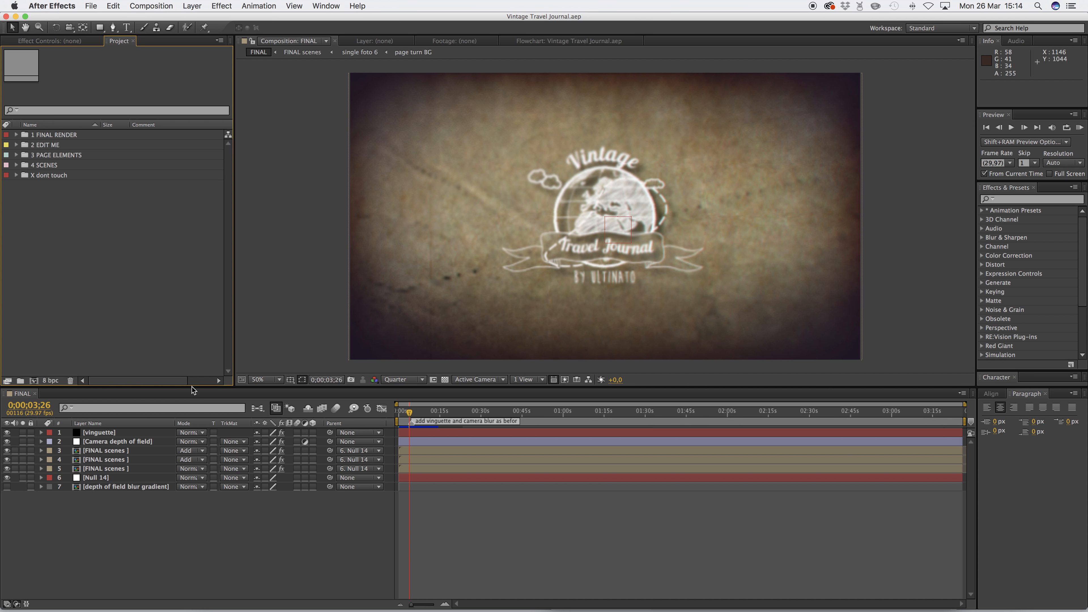
{"action": "left_click_drag", "start_coordinate": [188, 425], "coordinate": [184, 444]}
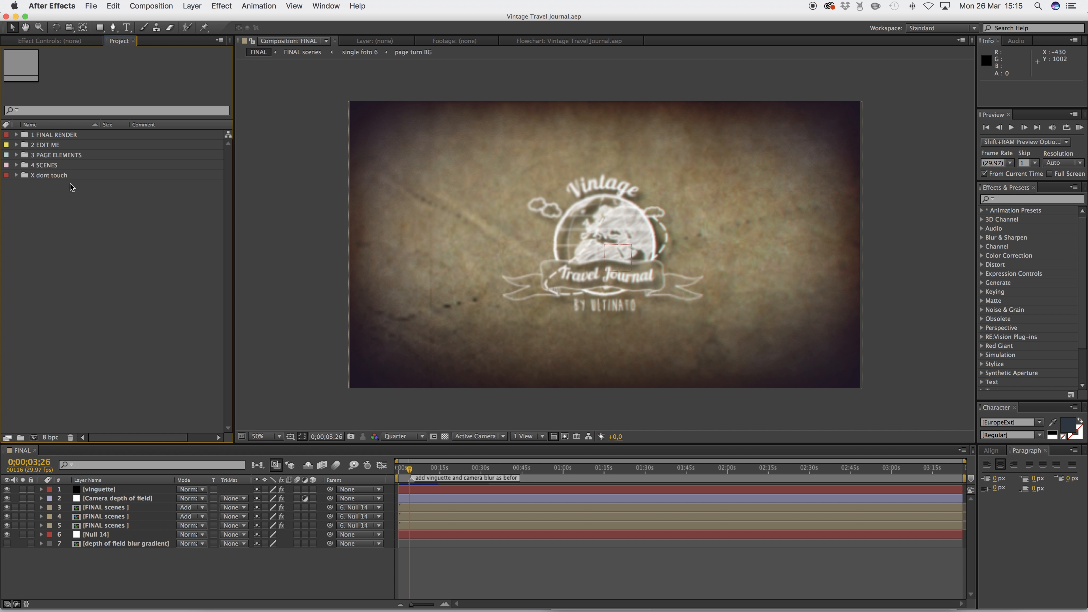
Expand the 1 FINAL RENDER folder, open the FINAL scenes composition and look over its layer stack
{"action": "left_click", "coordinate": [17, 135]}
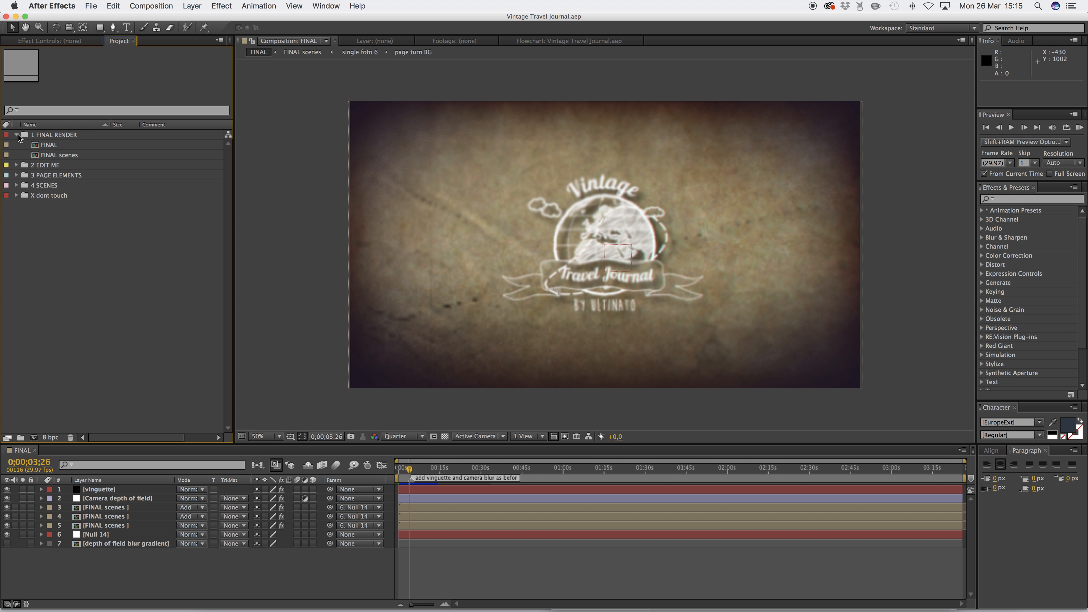
{"action": "left_click", "coordinate": [51, 146]}
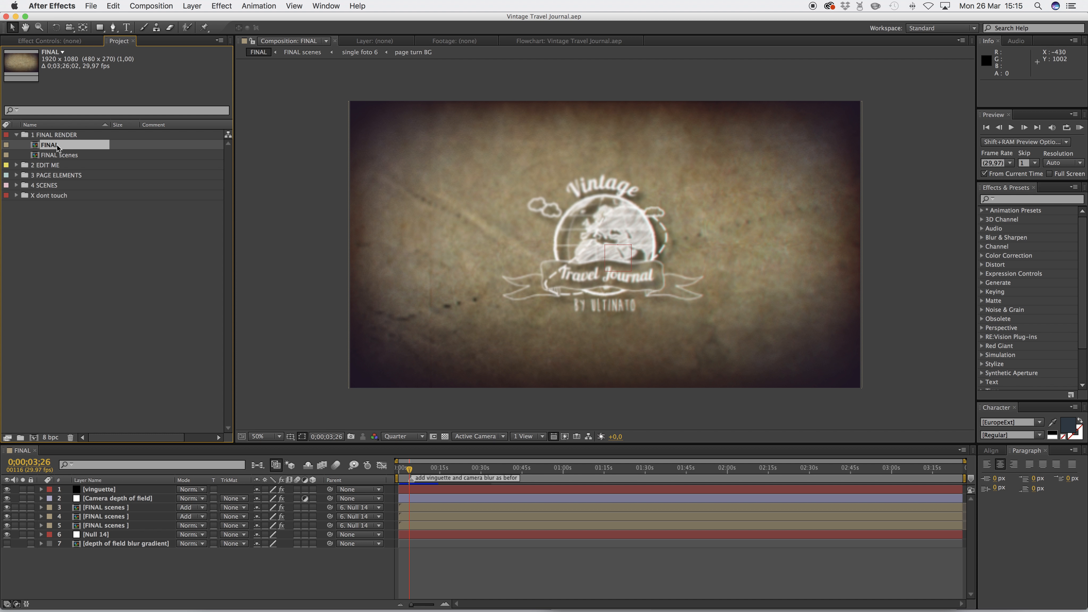
{"action": "left_click", "coordinate": [238, 551]}
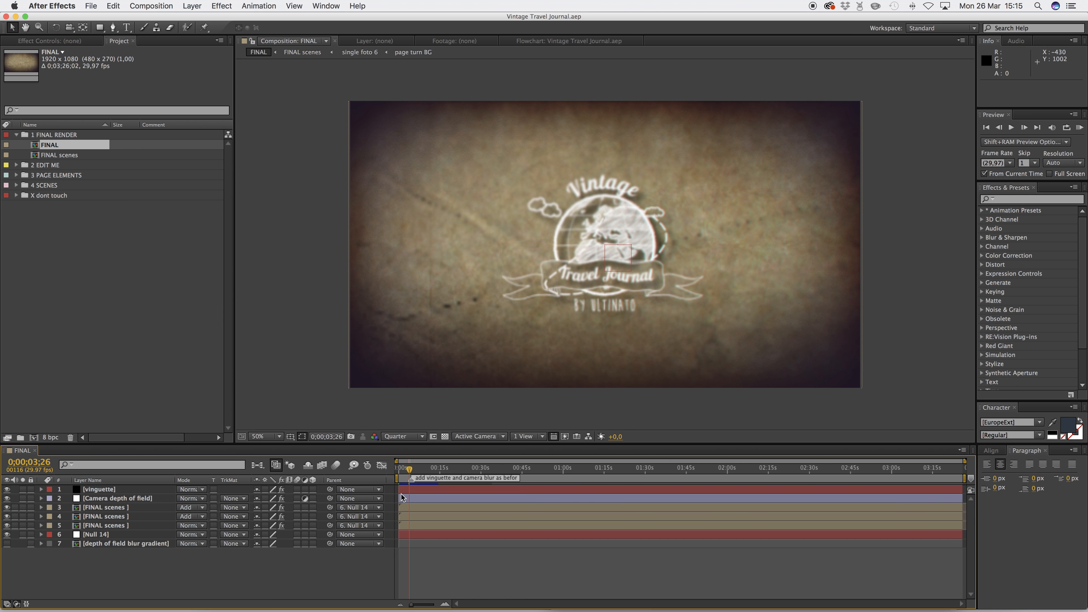
{"action": "left_click", "coordinate": [61, 156]}
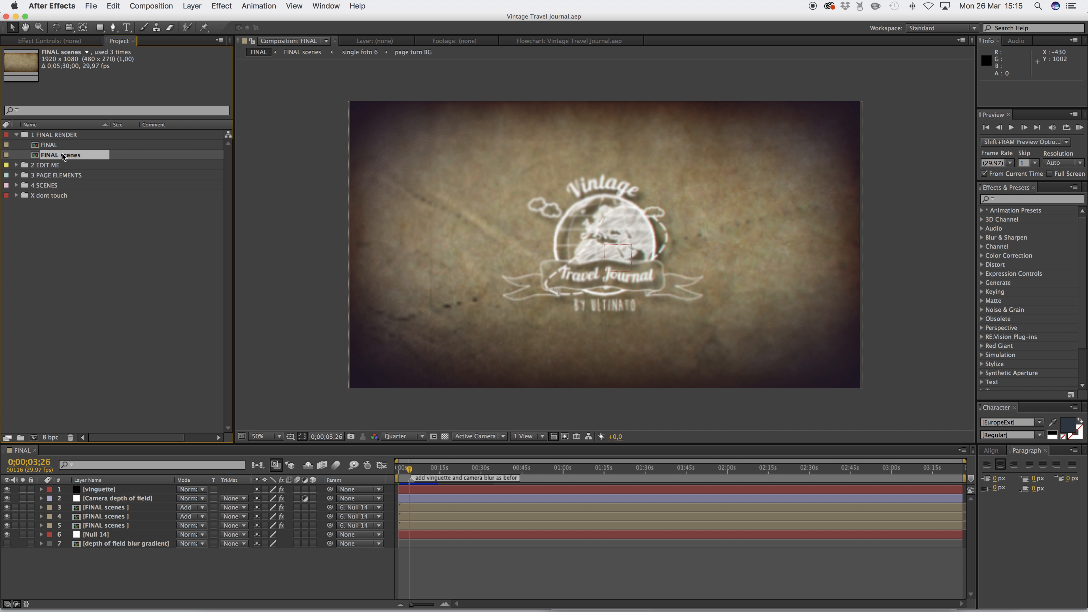
{"action": "double_click", "coordinate": [63, 156]}
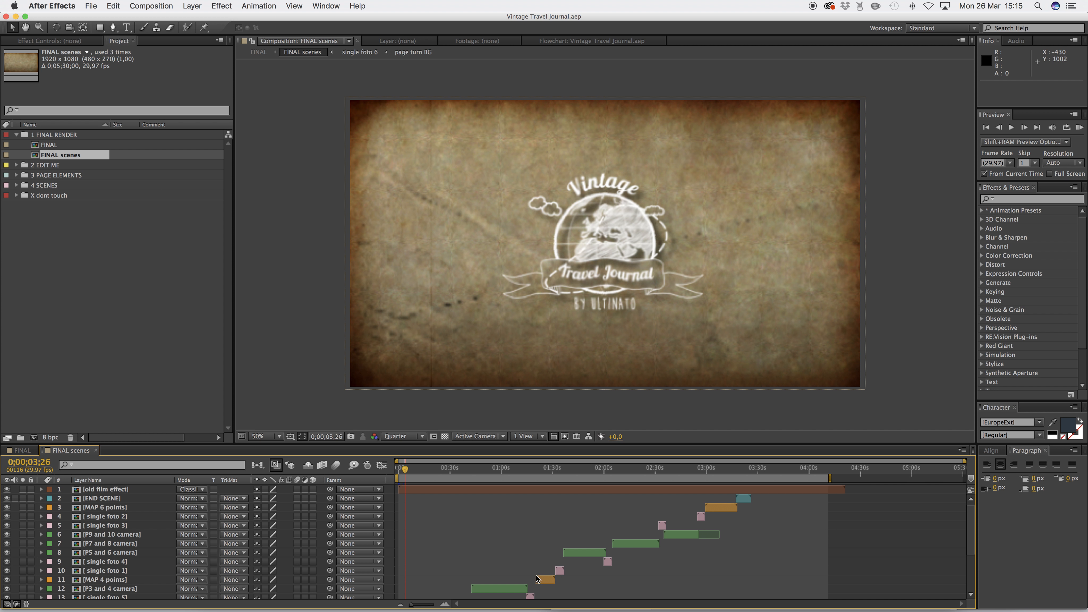
{"action": "left_click_drag", "start_coordinate": [972, 524], "coordinate": [972, 567]}
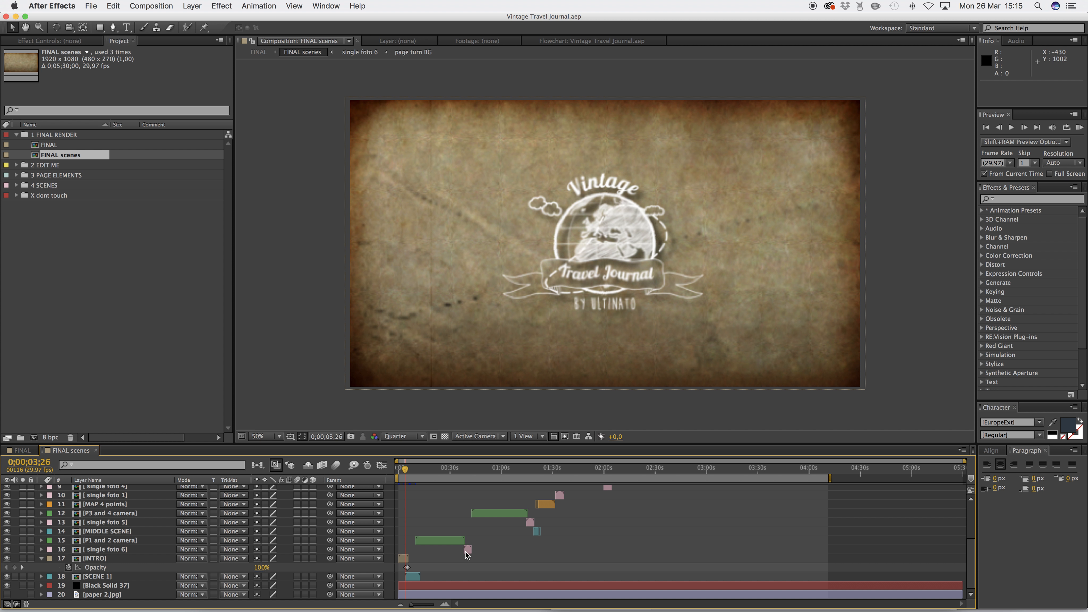
{"action": "left_click_drag", "start_coordinate": [970, 551], "coordinate": [972, 510]}
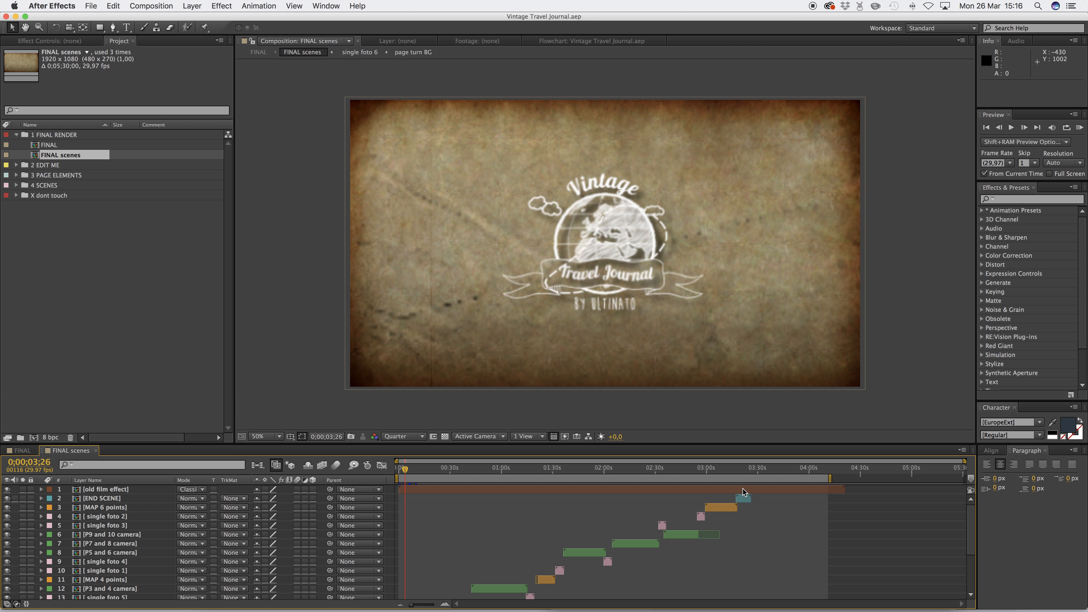
Expand the 2 EDIT ME project folder and collapse its PAGES subfolder
{"action": "left_click", "coordinate": [302, 436]}
{"action": "left_click", "coordinate": [16, 166]}
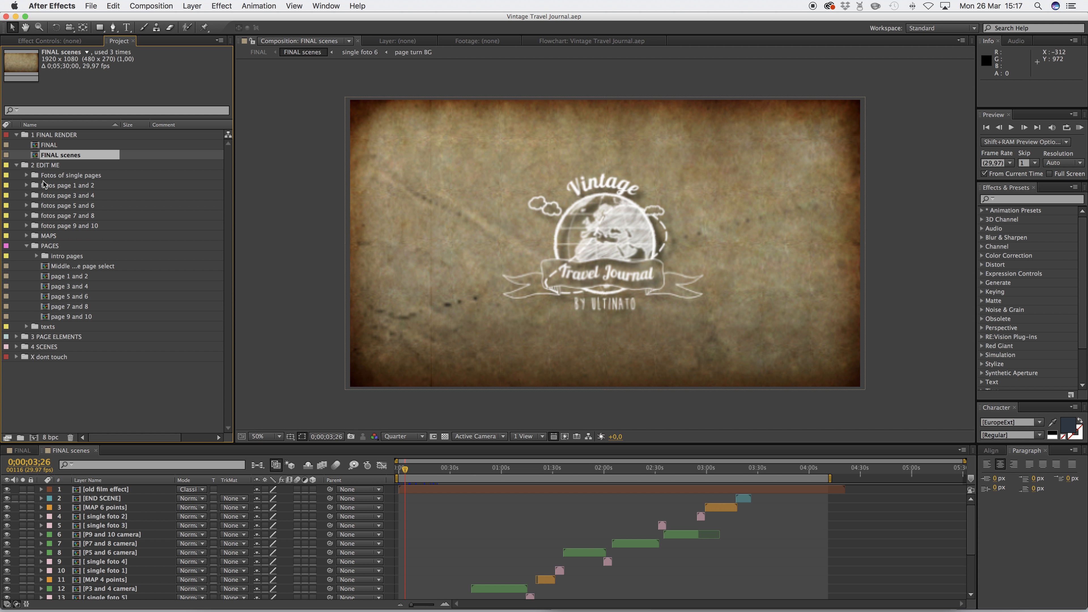
{"action": "left_click", "coordinate": [27, 246]}
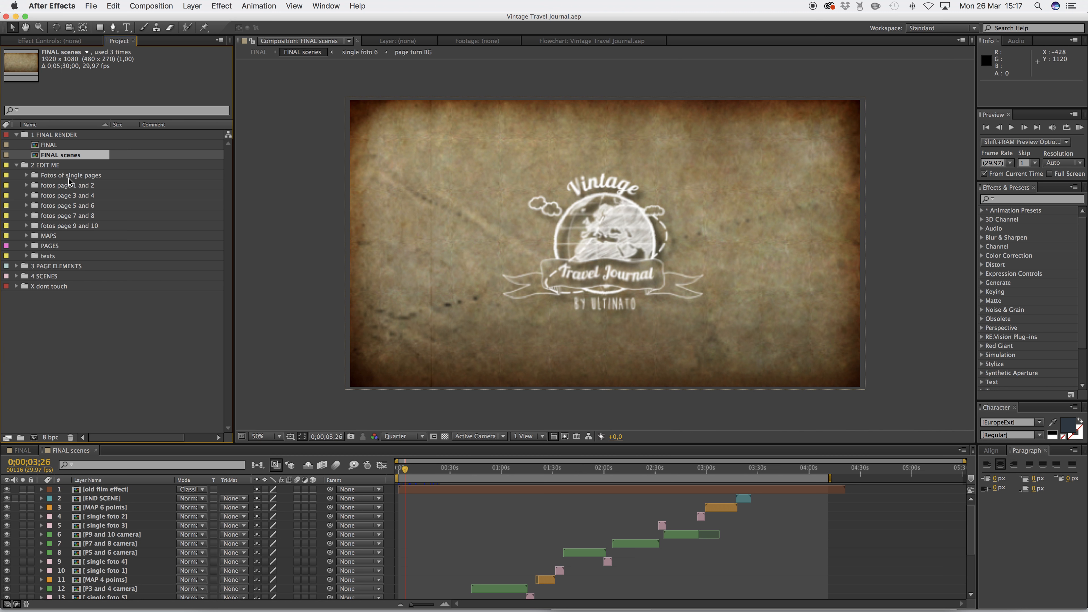
Preview the intro and the opening scene up to 0;00;06;06 in FINAL scenes, and select the SCENE 1 layer
{"action": "left_click_drag", "start_coordinate": [971, 526], "coordinate": [975, 560]}
{"action": "left_click_drag", "start_coordinate": [403, 471], "coordinate": [401, 471]}
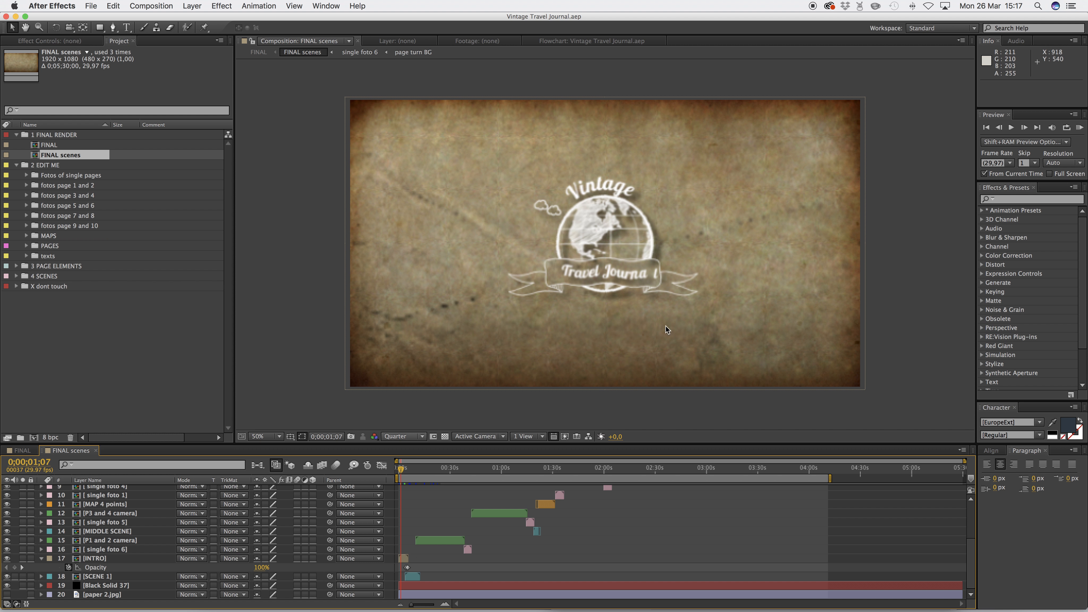
{"action": "left_click", "coordinate": [408, 470]}
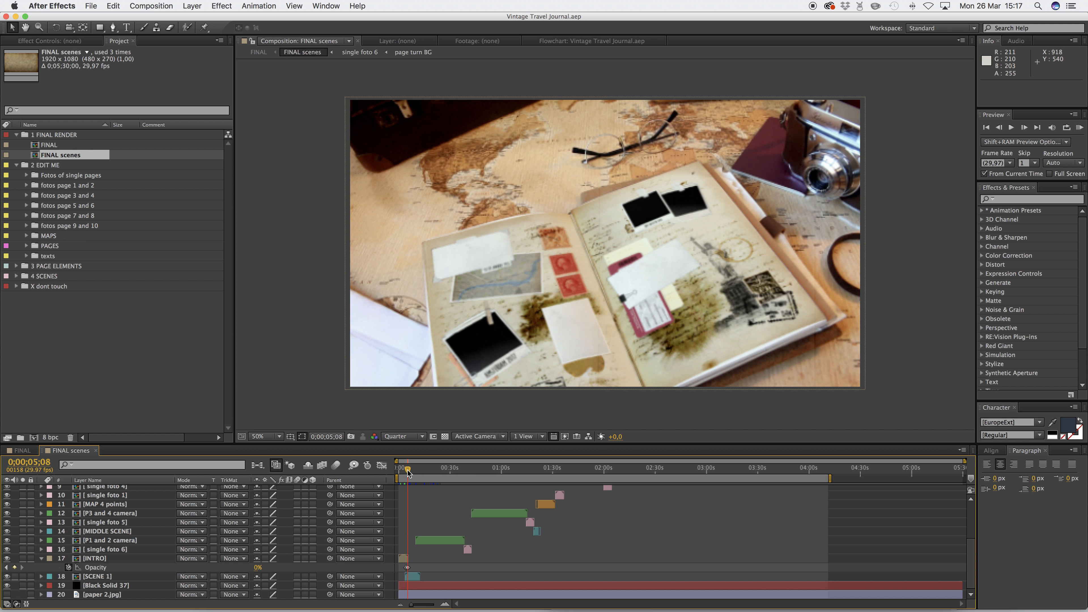
{"action": "left_click_drag", "start_coordinate": [408, 470], "coordinate": [409, 470]}
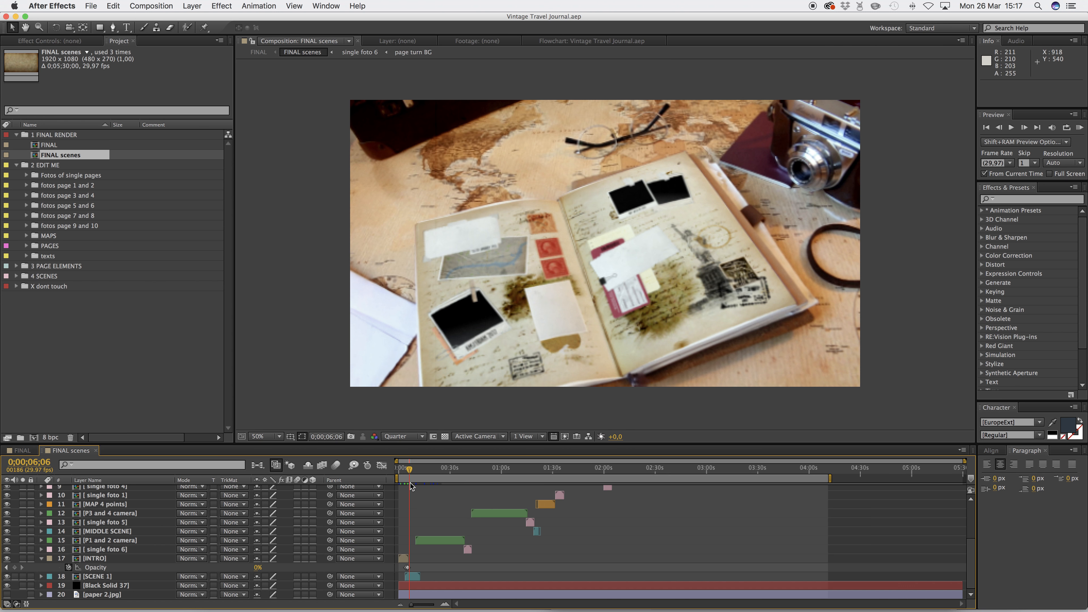
{"action": "left_click", "coordinate": [413, 577]}
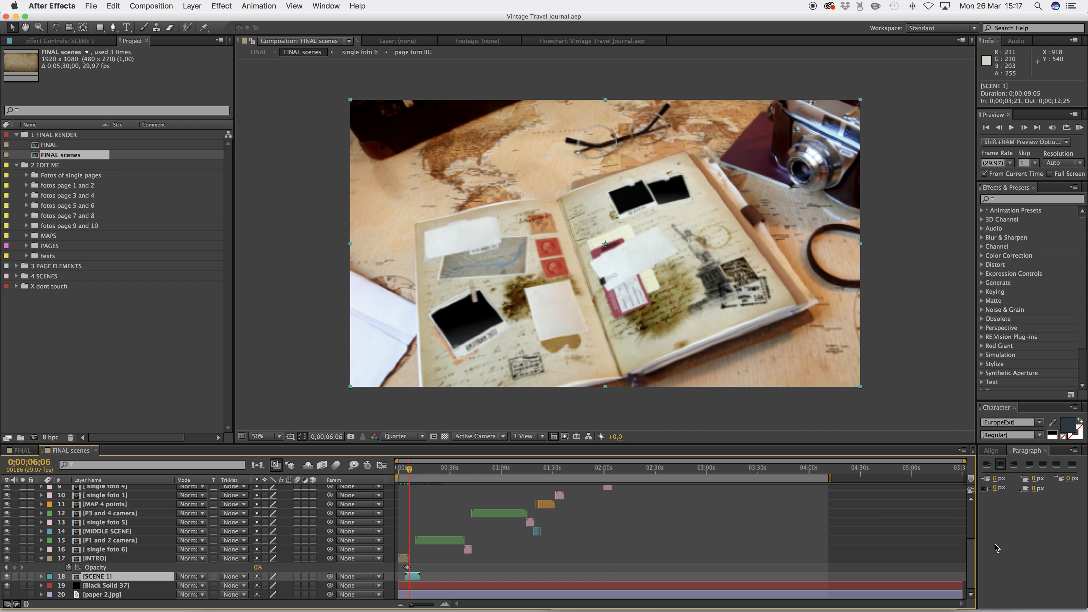
Locate the END SCENE layer, then preview the opening scene at 0;00;08;11 and reselect the SCENE 1 layer
{"action": "scroll", "coordinate": [974, 545], "scroll_direction": "up", "scroll_amount": 2}
{"action": "scroll", "coordinate": [974, 545], "scroll_direction": "up", "scroll_amount": 3}
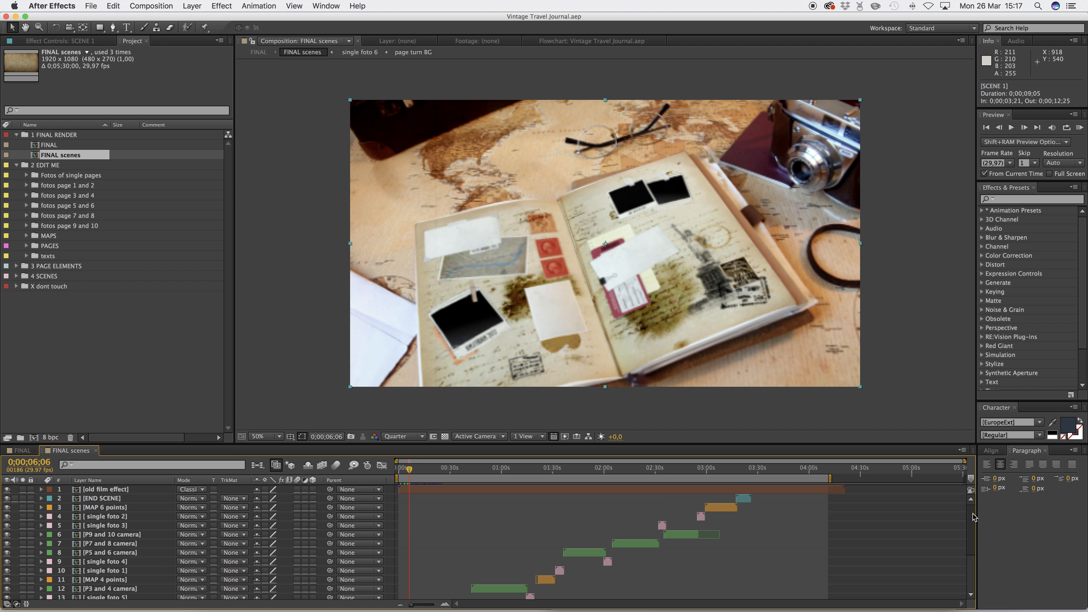
{"action": "left_click", "coordinate": [744, 499]}
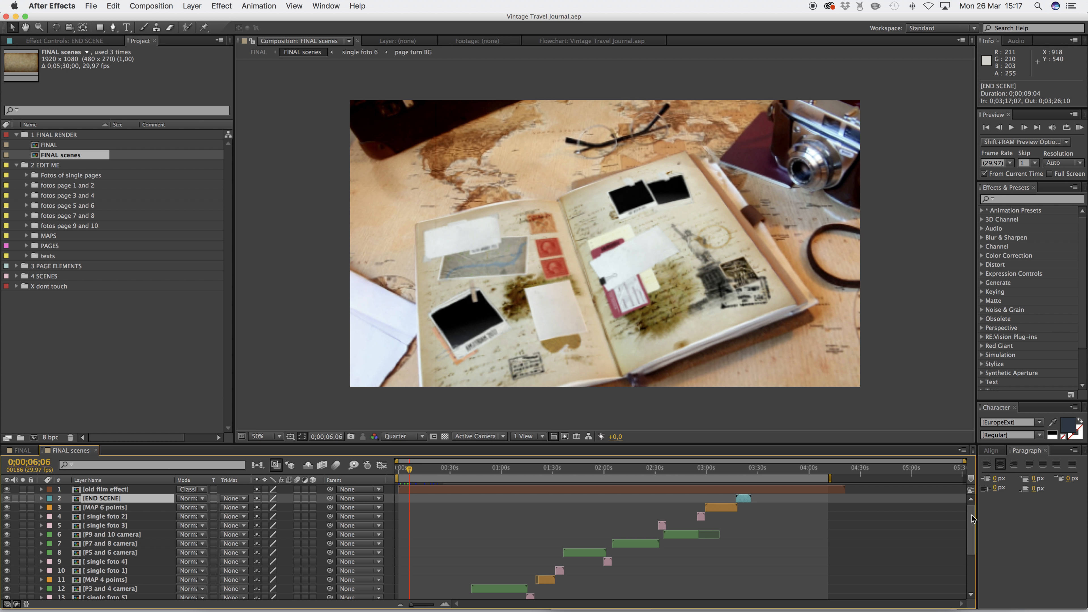
{"action": "scroll", "coordinate": [971, 534], "scroll_direction": "down", "scroll_amount": 4}
{"action": "scroll", "coordinate": [970, 536], "scroll_direction": "down", "scroll_amount": 1}
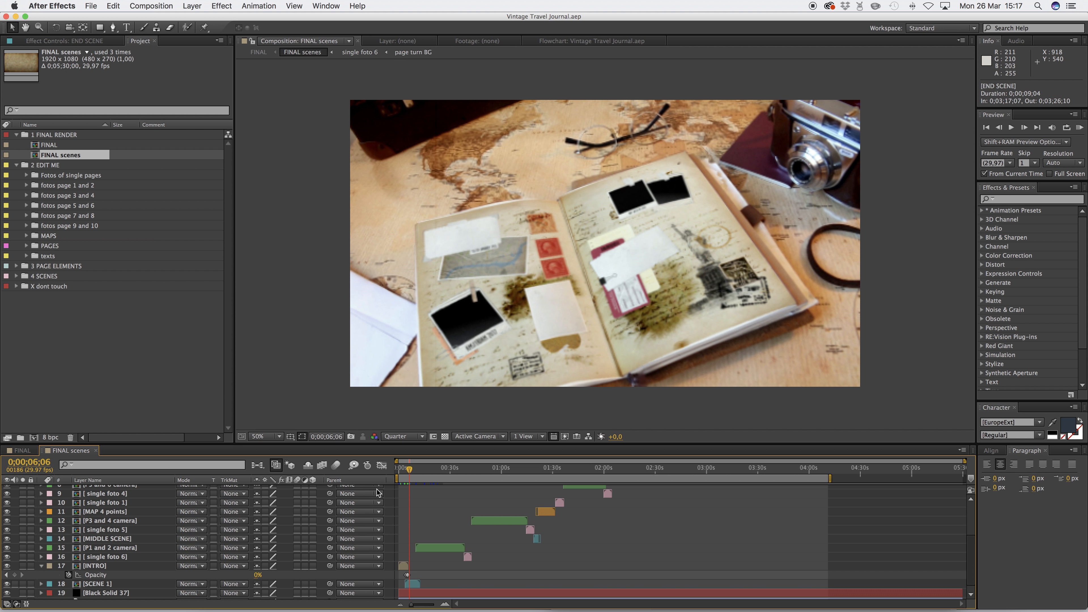
{"action": "left_click_drag", "start_coordinate": [411, 472], "coordinate": [413, 471]}
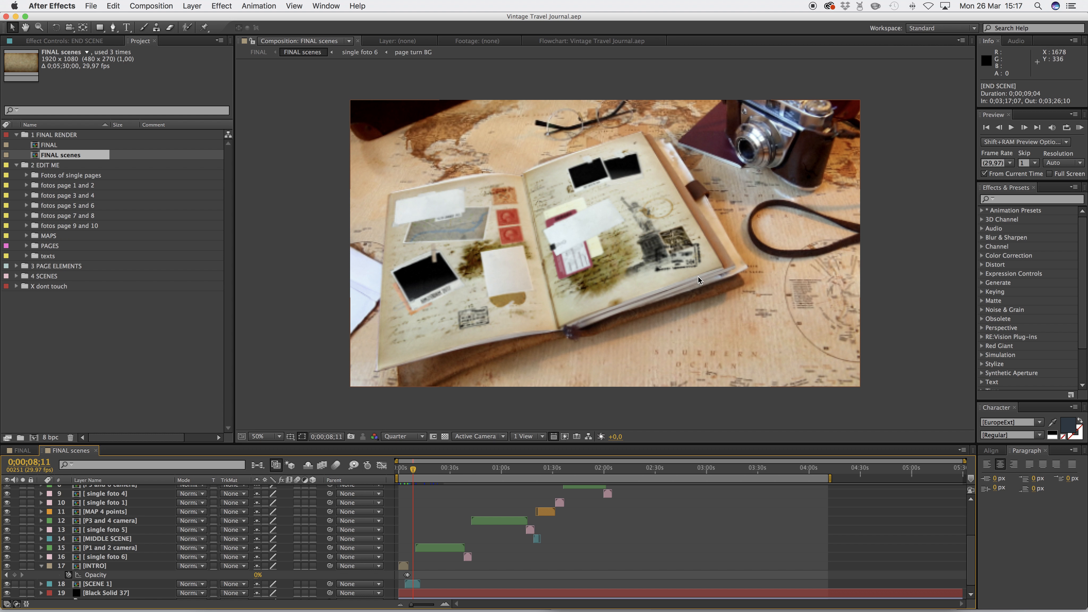
{"action": "left_click", "coordinate": [410, 586]}
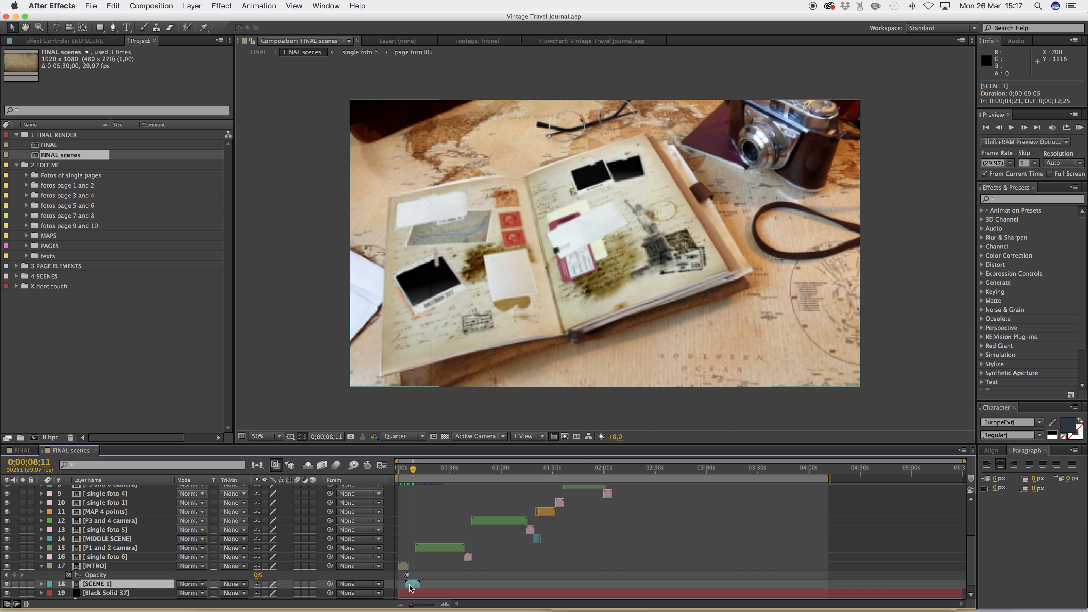
Preview the middle scene at 0;01;20;23 and the end scene at 0;03;18;07, selecting the MAP 4 points layer in between
{"action": "left_click", "coordinate": [538, 470]}
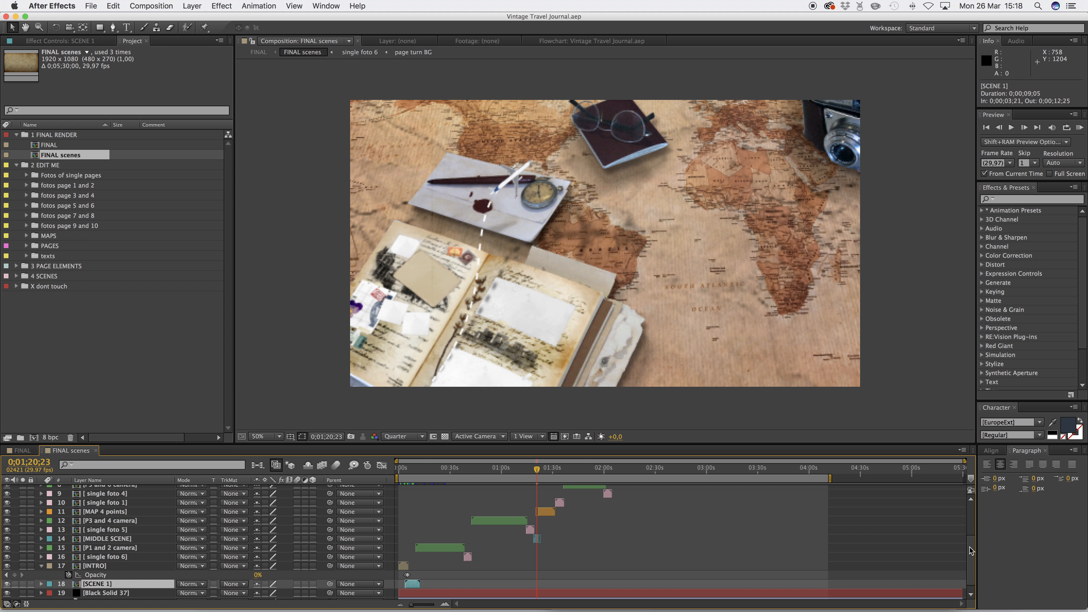
{"action": "scroll", "coordinate": [969, 532], "scroll_direction": "up", "scroll_amount": 3}
{"action": "scroll", "coordinate": [970, 532], "scroll_direction": "up", "scroll_amount": 4}
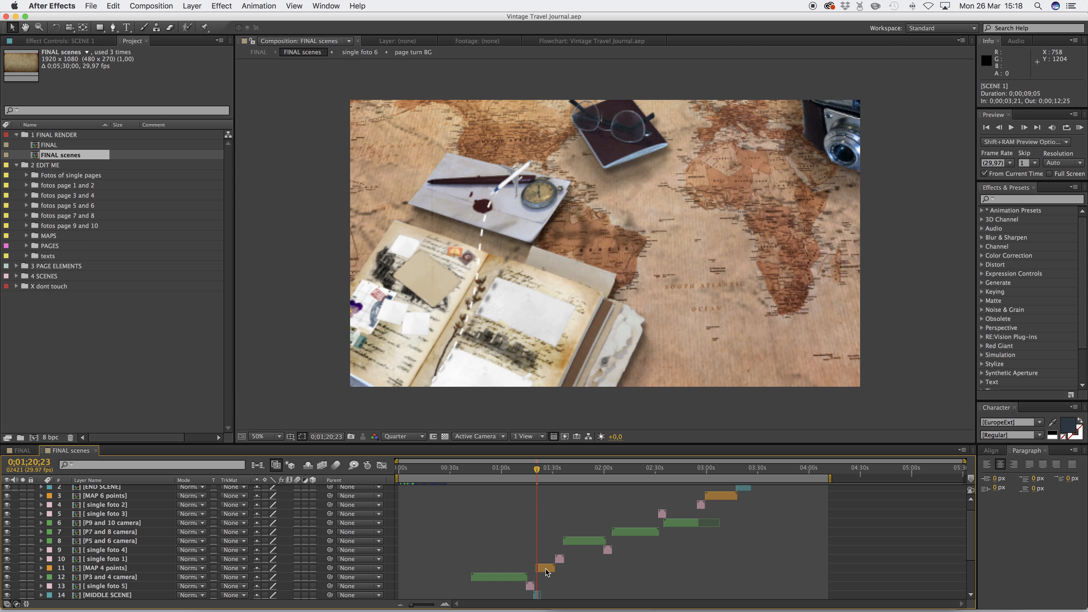
{"action": "left_click", "coordinate": [545, 569]}
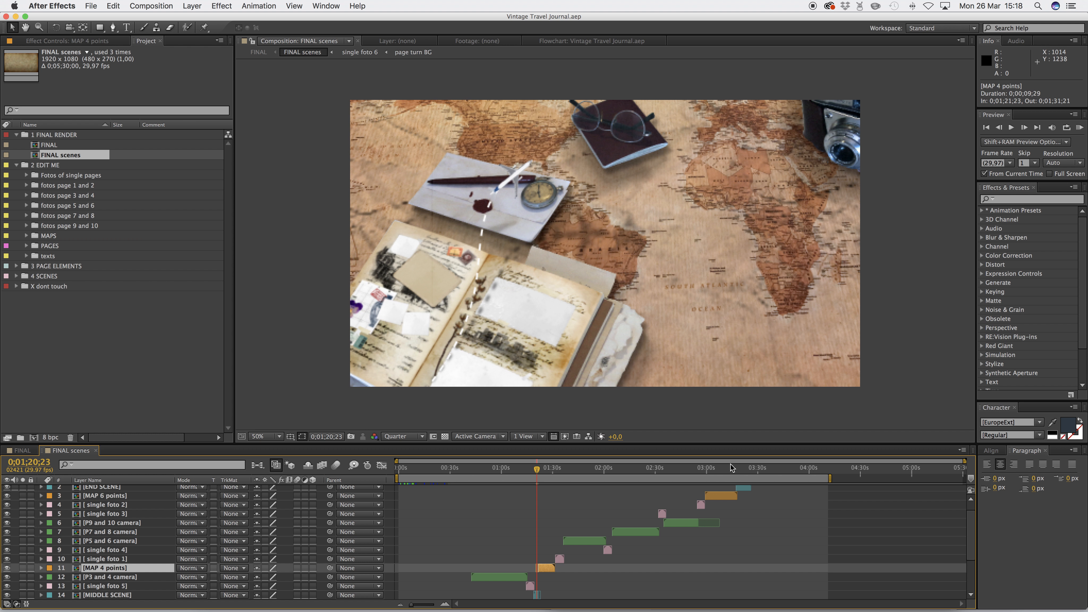
{"action": "left_click_drag", "start_coordinate": [724, 469], "coordinate": [741, 471]}
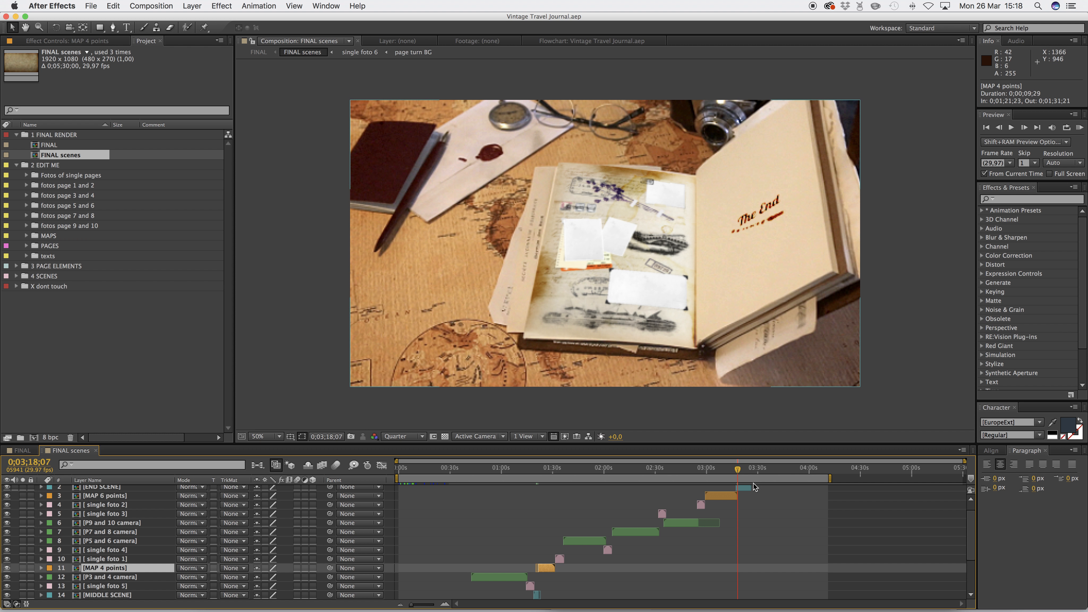
Open the P1 and 2 camera composition from FINAL scenes, and from it the nested page 1 and 2 composition
{"action": "scroll", "coordinate": [973, 541], "scroll_direction": "down", "scroll_amount": 5}
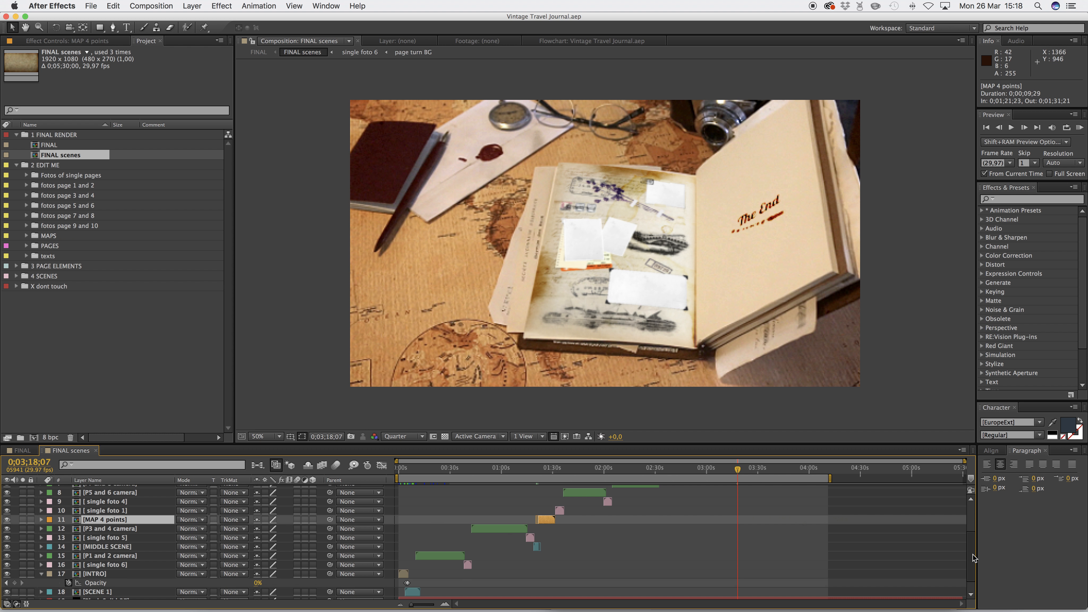
{"action": "left_click", "coordinate": [435, 469]}
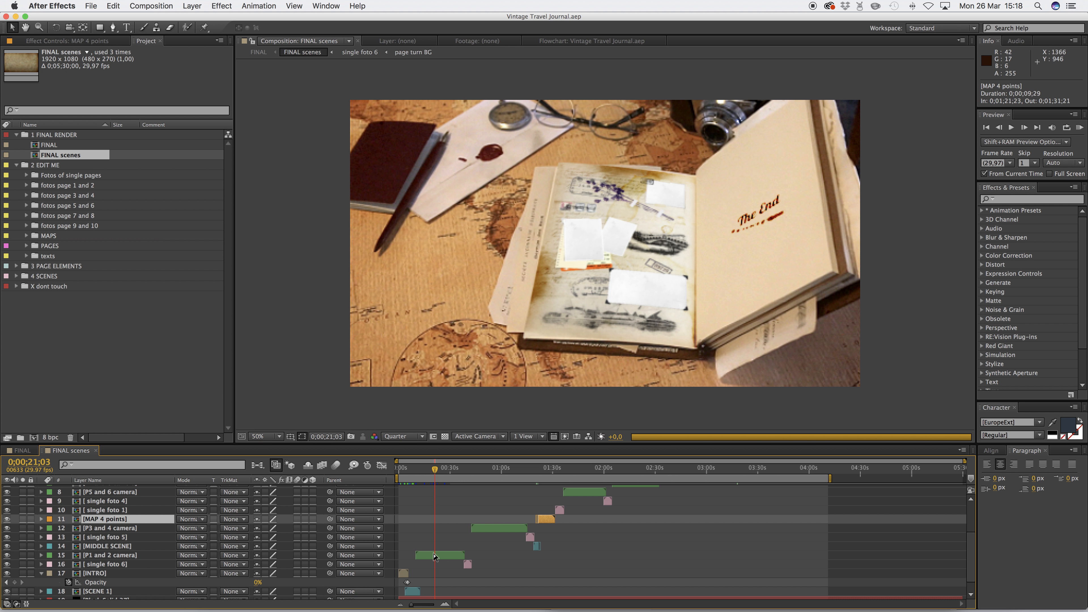
{"action": "left_click", "coordinate": [440, 556]}
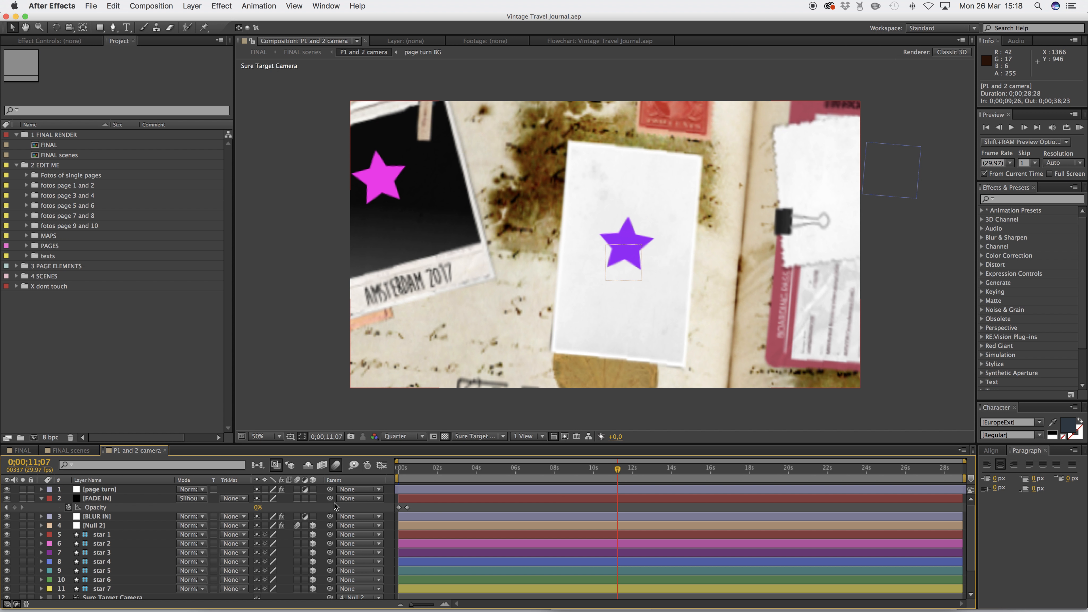
{"action": "scroll", "coordinate": [137, 579], "scroll_direction": "down", "scroll_amount": 3}
{"action": "double_click", "coordinate": [122, 580]}
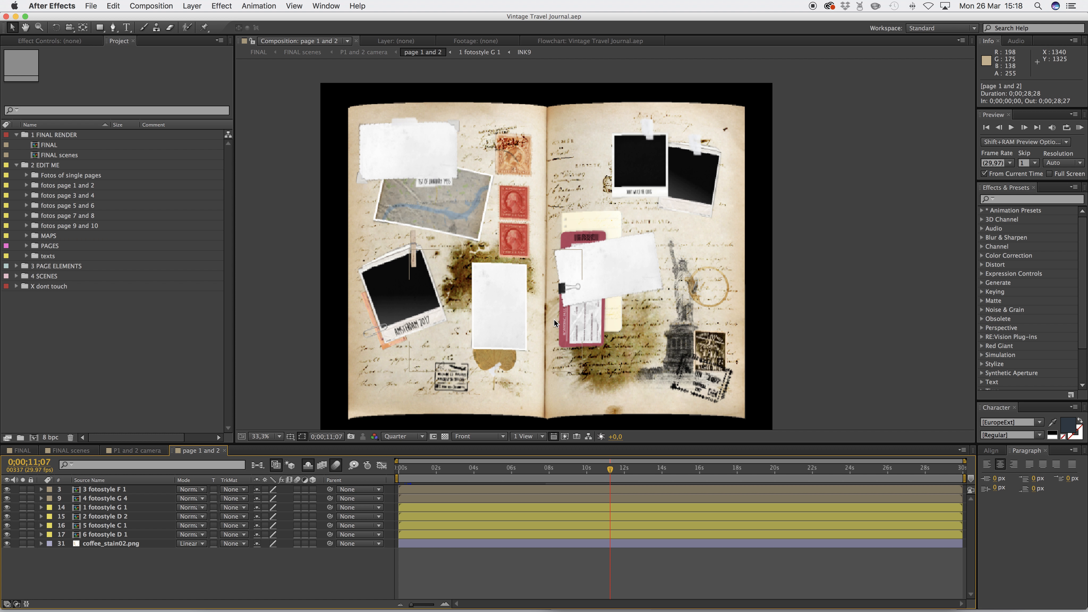
Return to the FINAL scenes composition and select the P9 and 10 camera layer
{"action": "left_click", "coordinate": [364, 52]}
{"action": "left_click", "coordinate": [307, 52]}
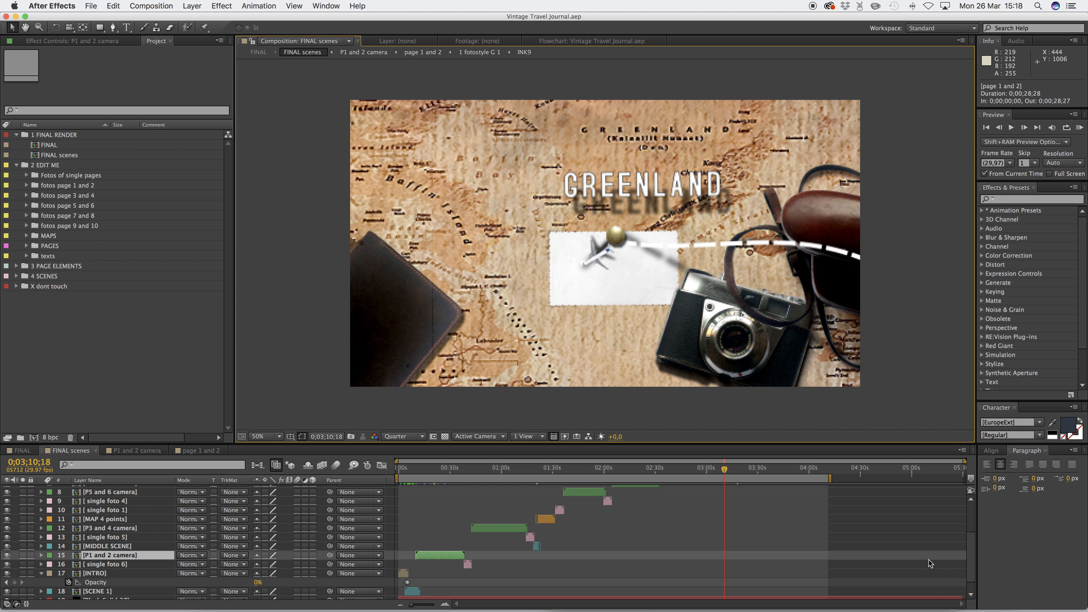
{"action": "scroll", "coordinate": [971, 558], "scroll_direction": "up", "scroll_amount": 4}
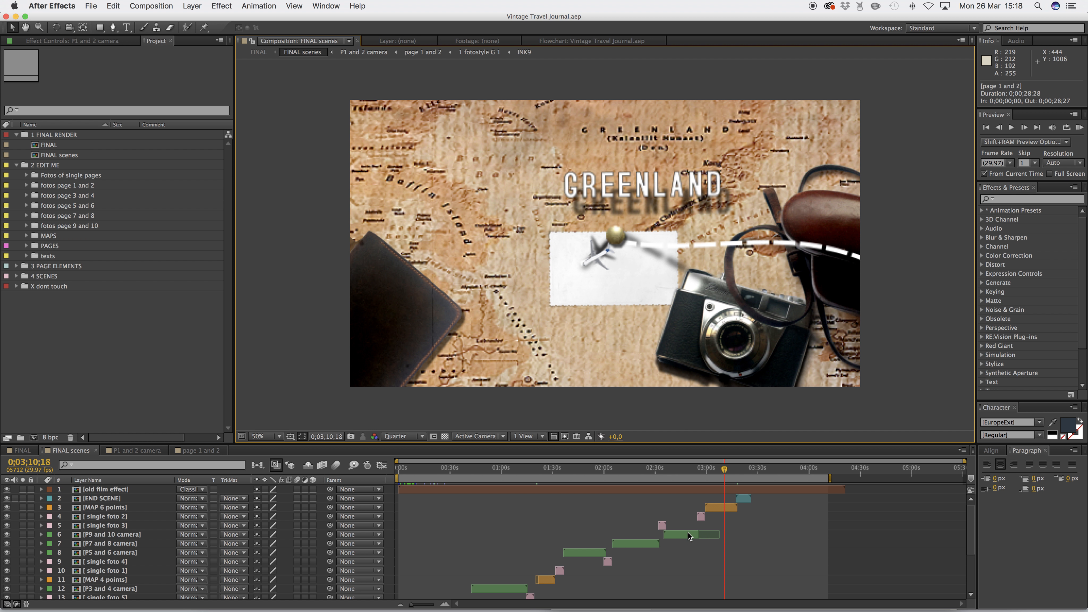
{"action": "left_click", "coordinate": [687, 537]}
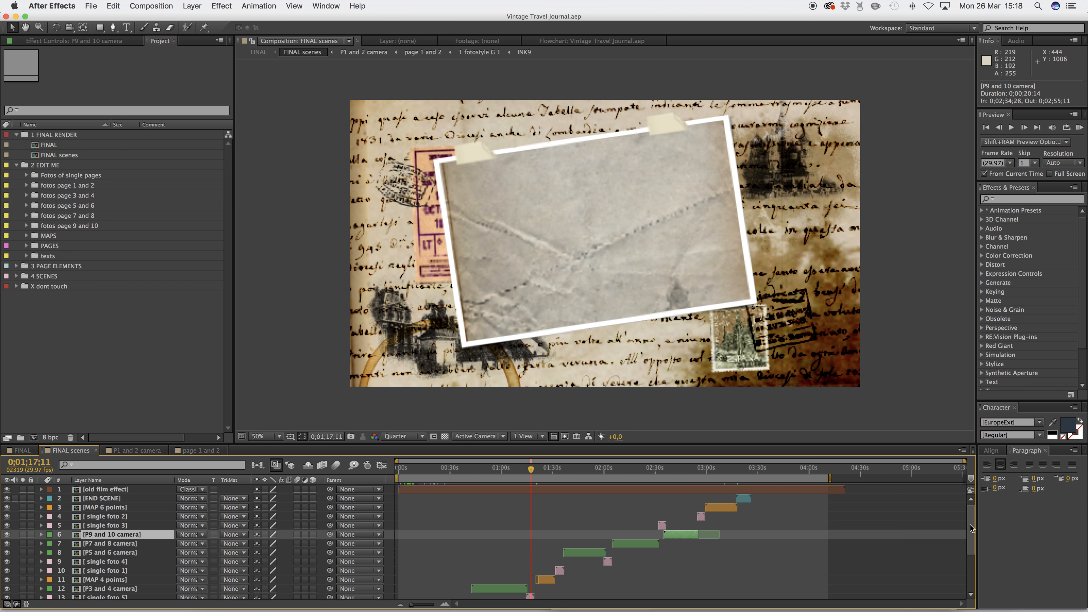
Locate the single foto 5 layer in FINAL scenes and open its composition
{"action": "scroll", "coordinate": [971, 528], "scroll_direction": "down", "scroll_amount": 3}
{"action": "left_click", "coordinate": [531, 566]}
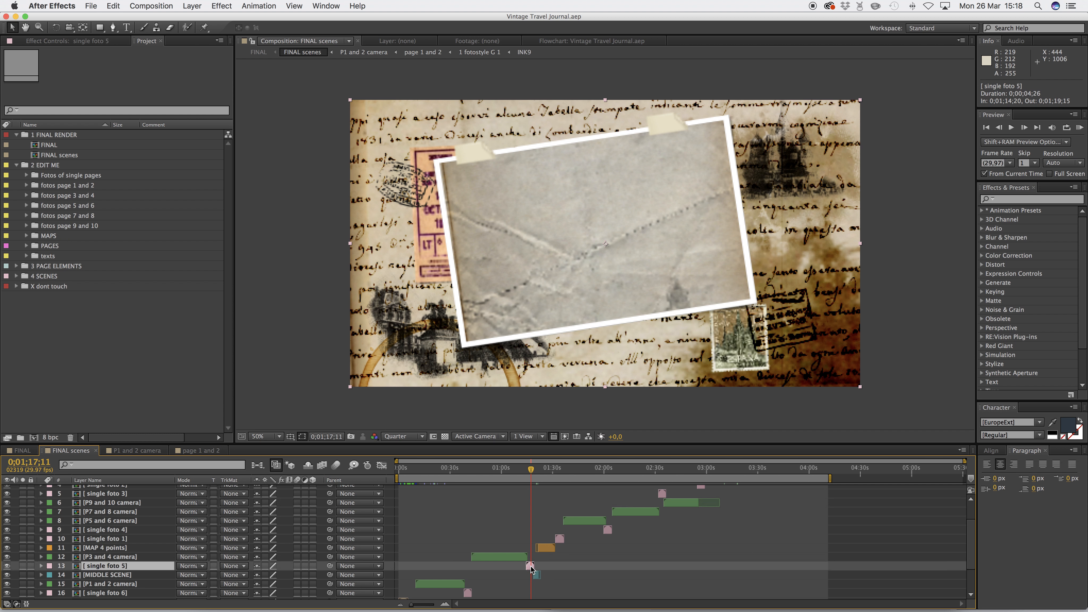
{"action": "double_click", "coordinate": [530, 566]}
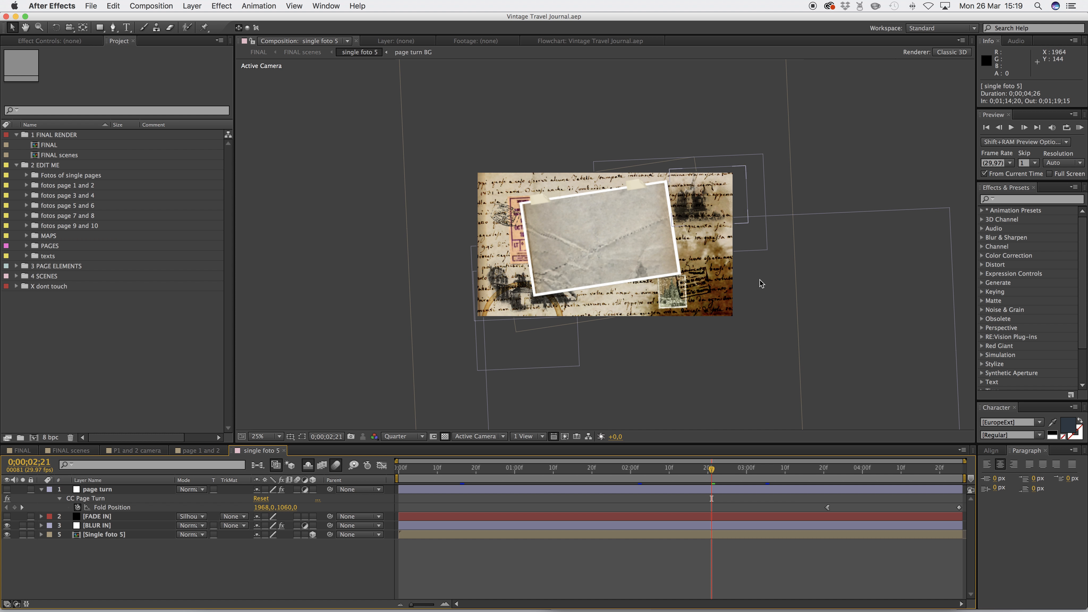
Return to the FINAL scenes composition and preview the single foto 1 scene at 0;01;34;13
{"action": "left_click", "coordinate": [307, 52]}
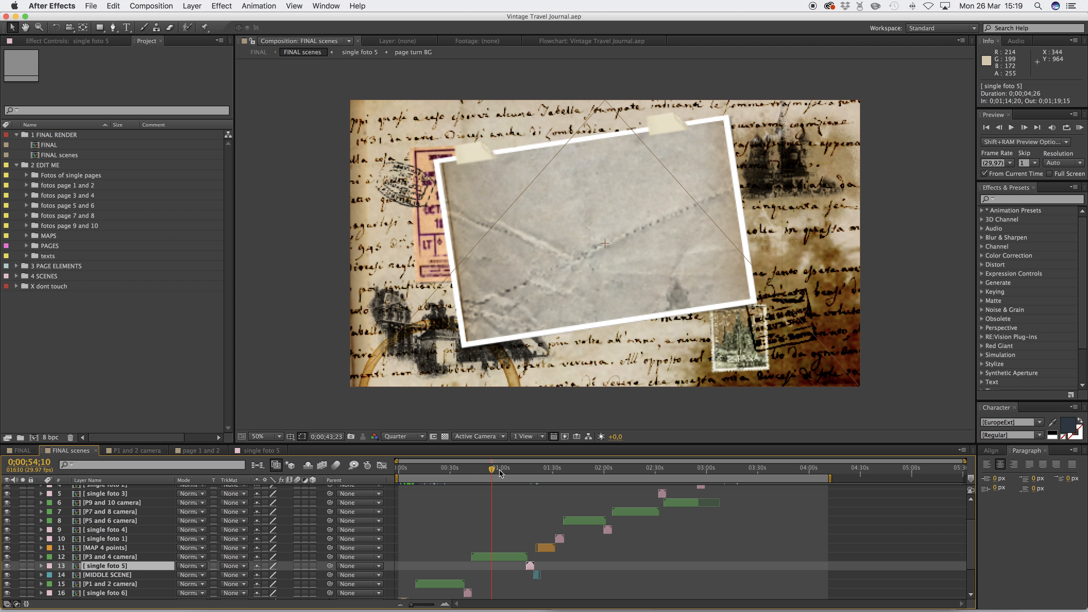
{"action": "left_click_drag", "start_coordinate": [531, 469], "coordinate": [561, 474]}
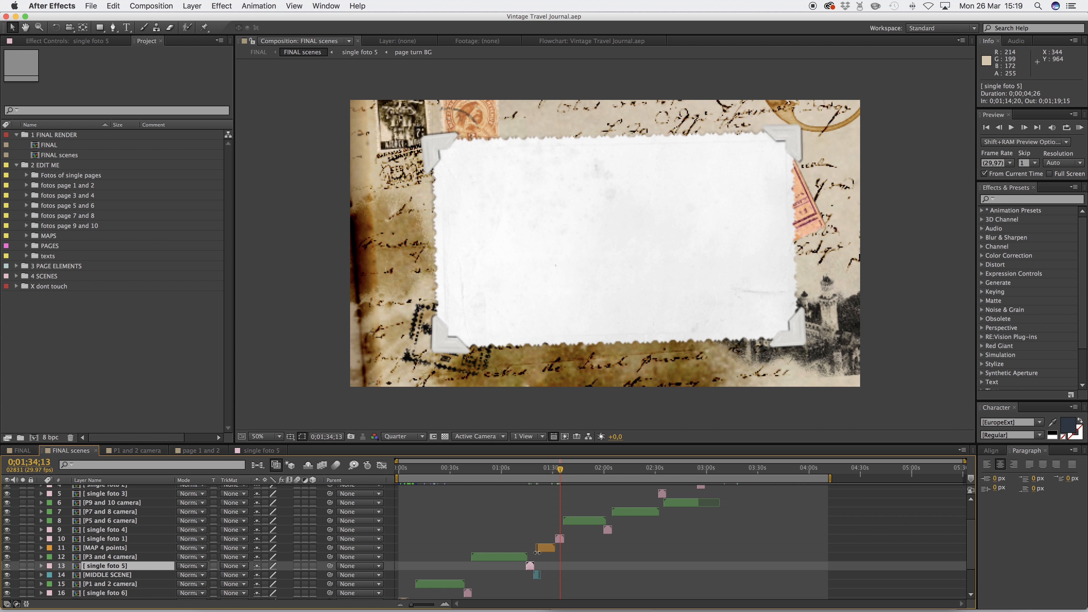
Preview the MAP 4 points scene in the FINAL scenes composition at 0;01;25;13
{"action": "left_click", "coordinate": [541, 473]}
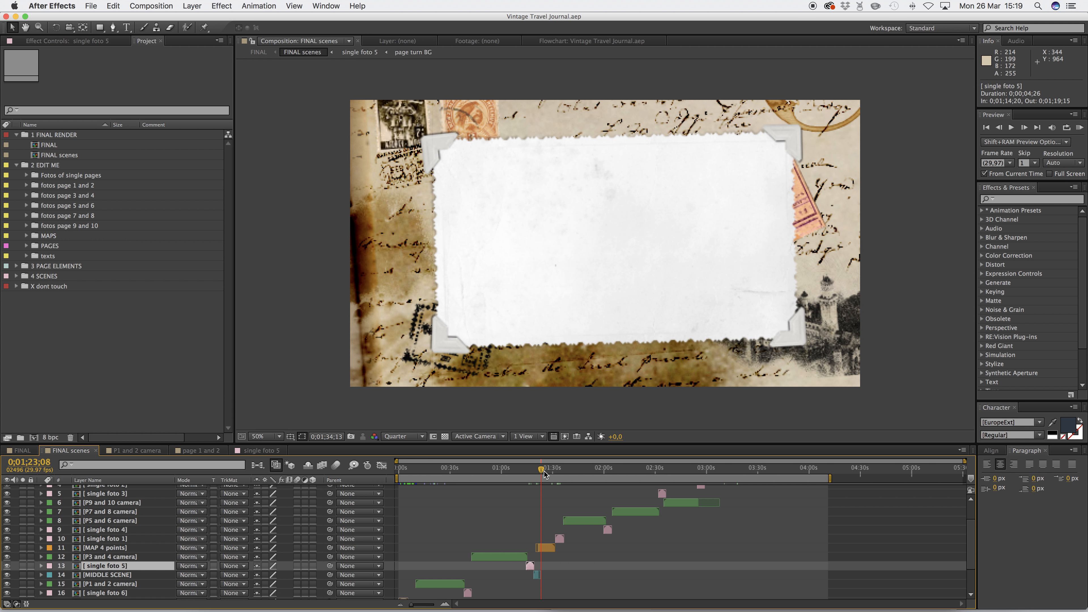
{"action": "left_click", "coordinate": [545, 472]}
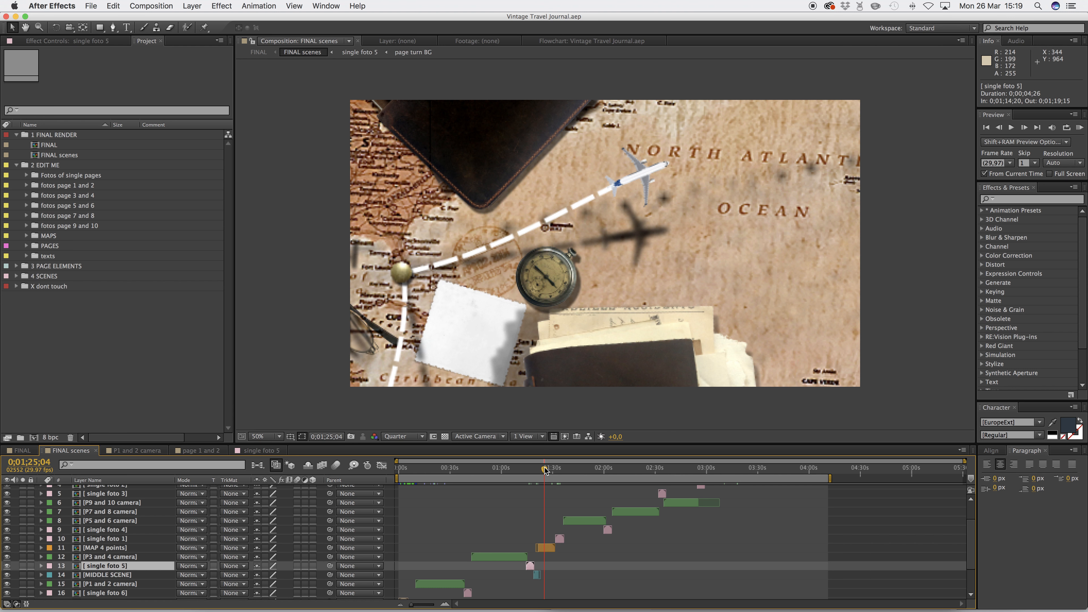
{"action": "left_click_drag", "start_coordinate": [544, 472], "coordinate": [545, 470]}
{"action": "left_click", "coordinate": [550, 548]}
{"action": "left_click", "coordinate": [270, 350]}
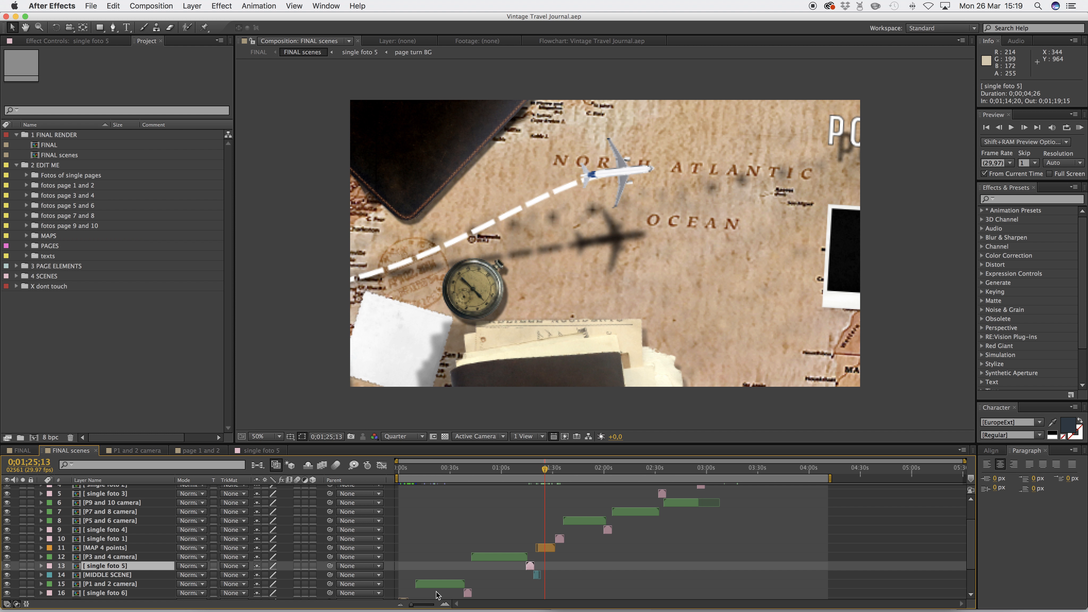
Select the P3 and 4 camera layer and look through the matching fotos page 3 and 4 folder, leaving it collapsed
{"action": "left_click", "coordinate": [507, 556]}
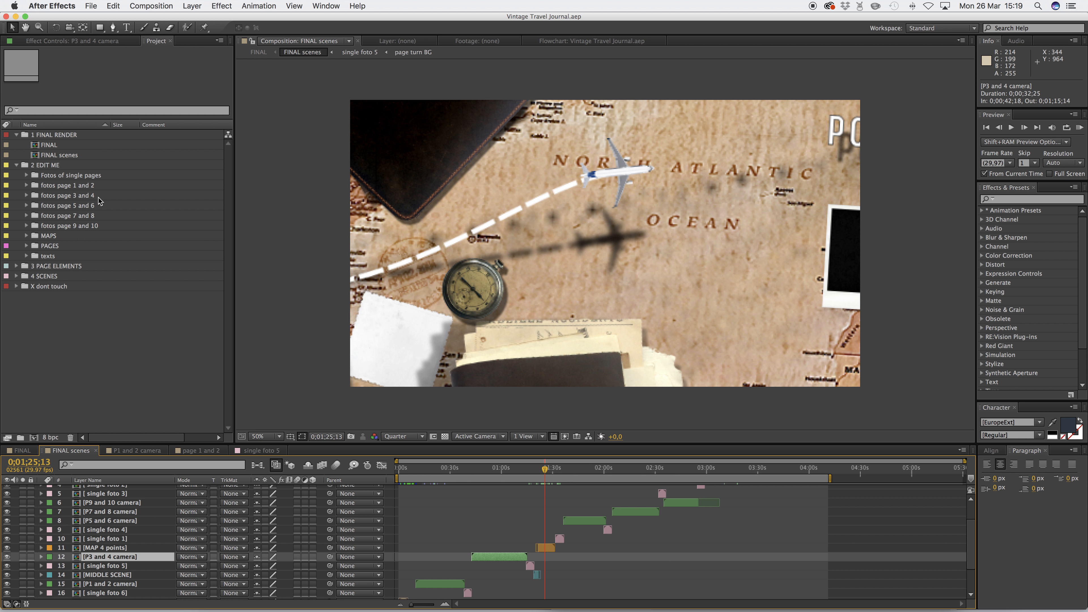
{"action": "left_click", "coordinate": [27, 195]}
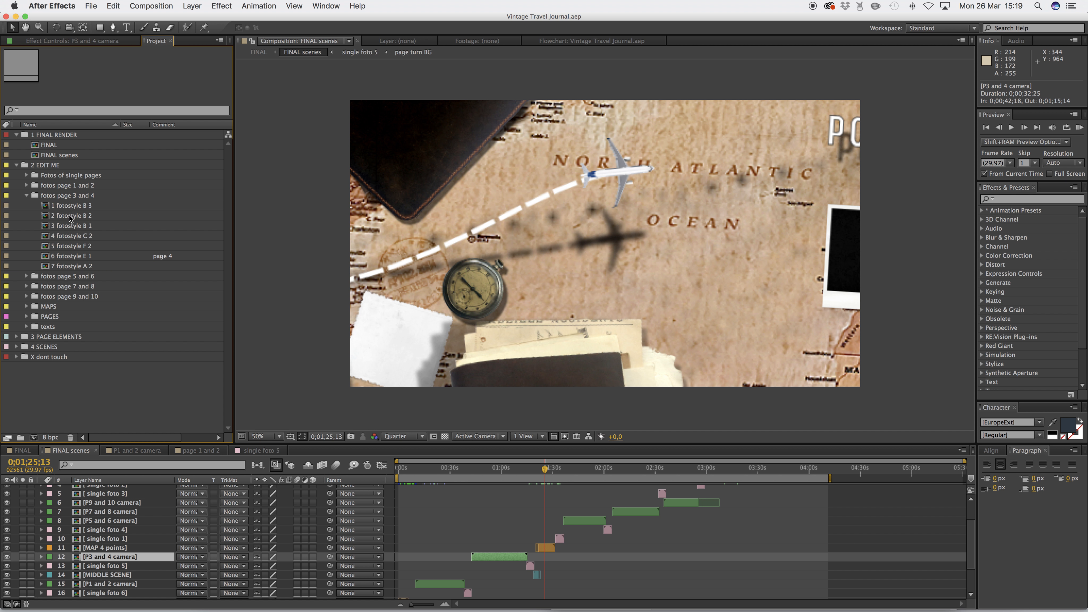
{"action": "left_click", "coordinate": [26, 195]}
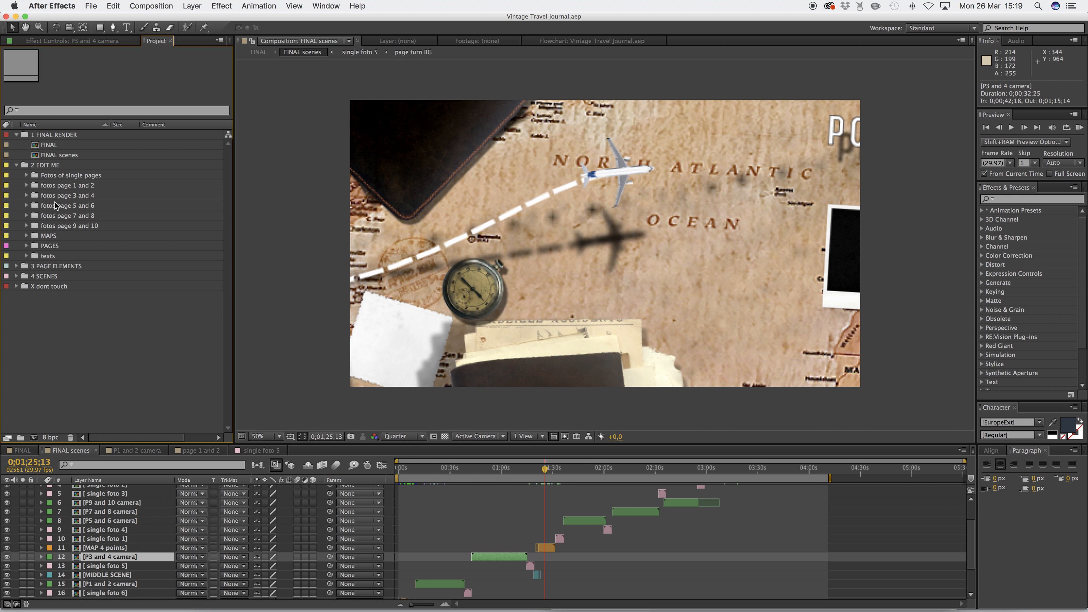
Expand the MAPS folder, select the MAP 4 points layer in FINAL scenes, and examine the MAP 4 points fotos subfolder
{"action": "left_click", "coordinate": [37, 237]}
{"action": "left_click", "coordinate": [27, 236]}
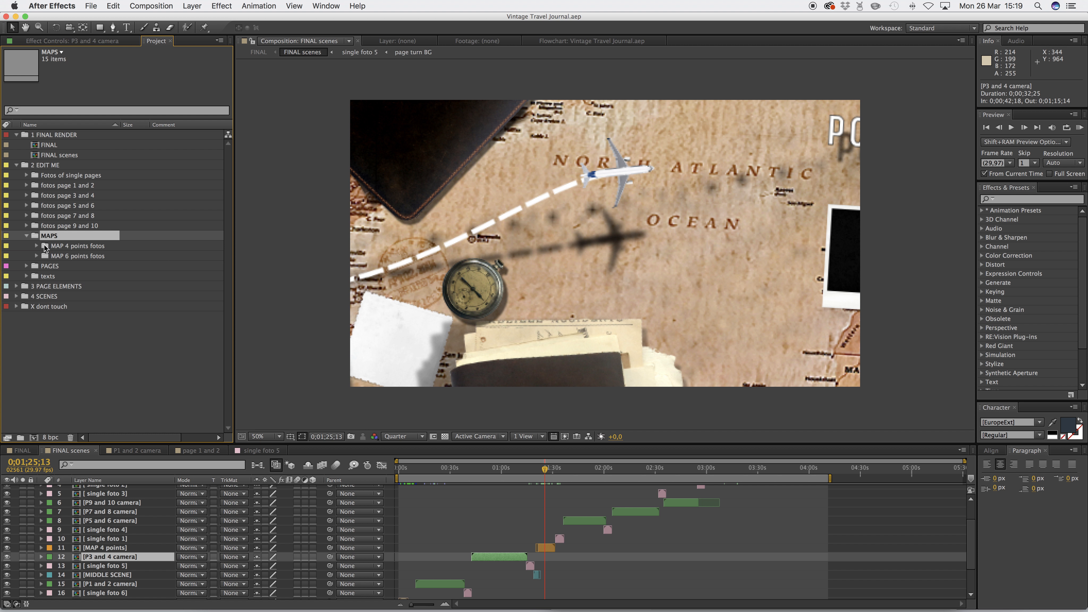
{"action": "left_click", "coordinate": [548, 549]}
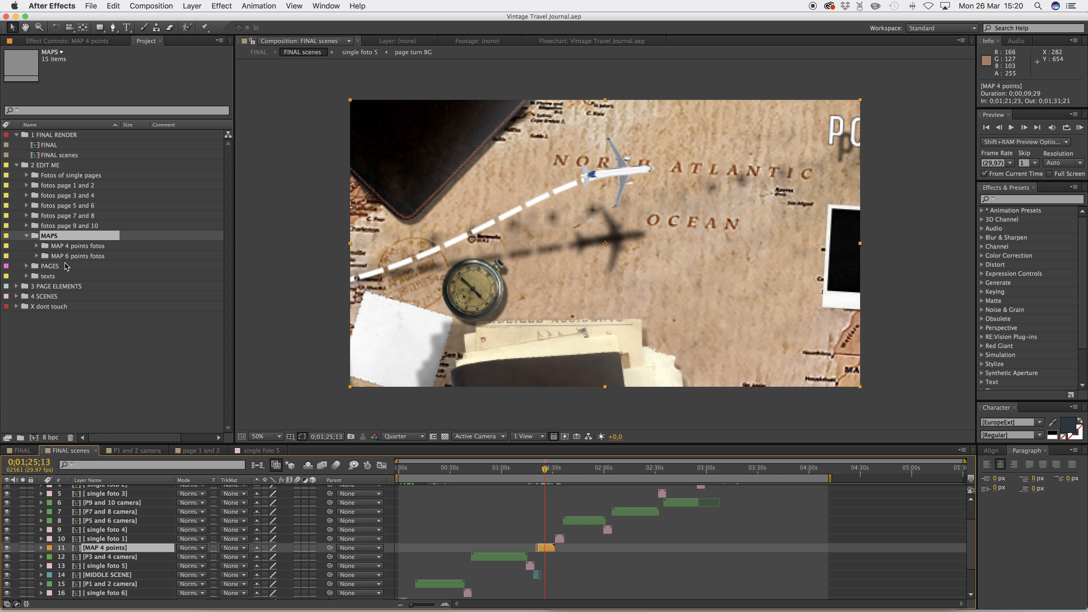
{"action": "left_click", "coordinate": [38, 248]}
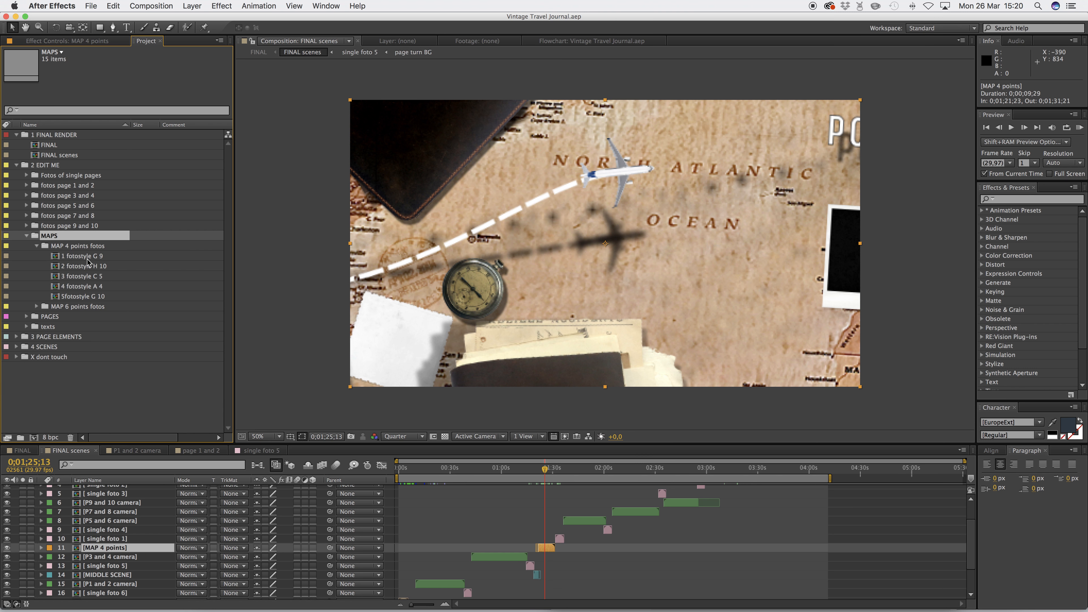
{"action": "scroll", "coordinate": [968, 541], "scroll_direction": "up", "scroll_amount": 3}
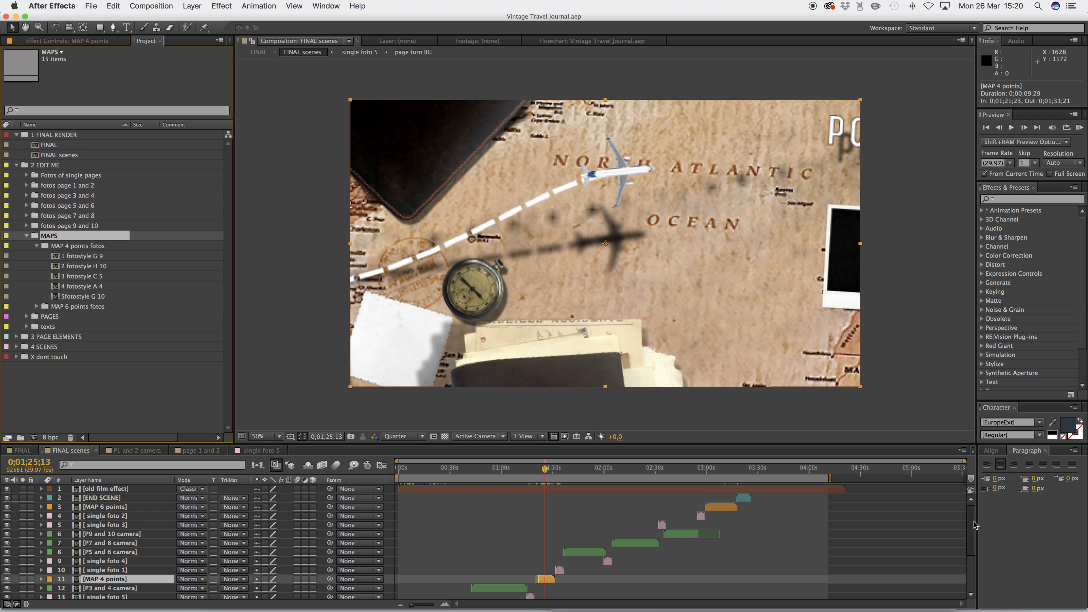
{"action": "scroll", "coordinate": [964, 527], "scroll_direction": "down", "scroll_amount": 2}
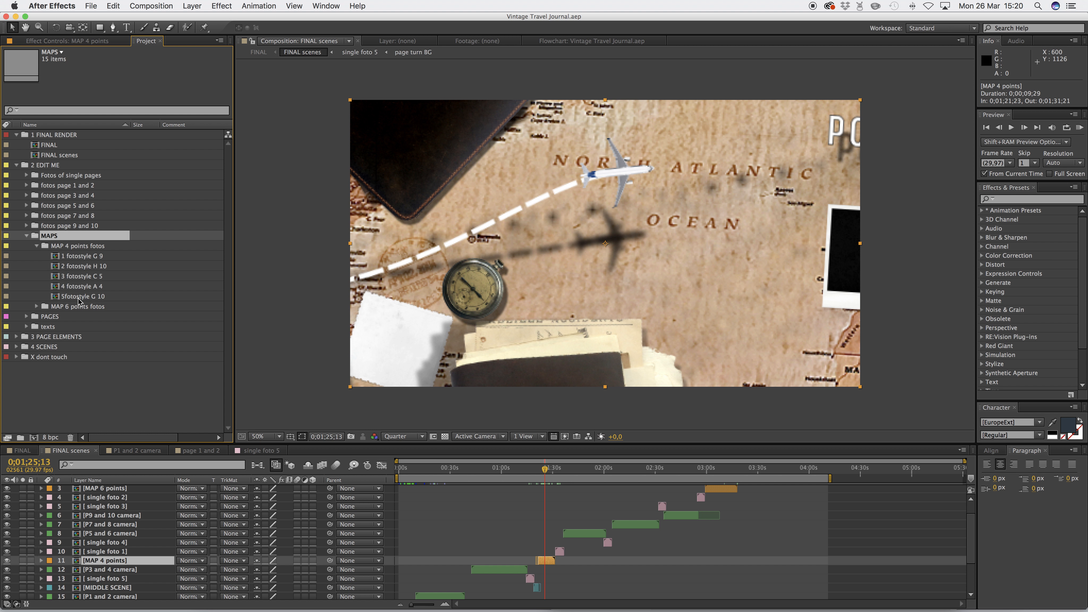
Collapse the MAP 4 points fotos folder and look through the MAP 6 points fotos folder, collapsing it as well
{"action": "left_click", "coordinate": [37, 246]}
{"action": "left_click", "coordinate": [37, 256]}
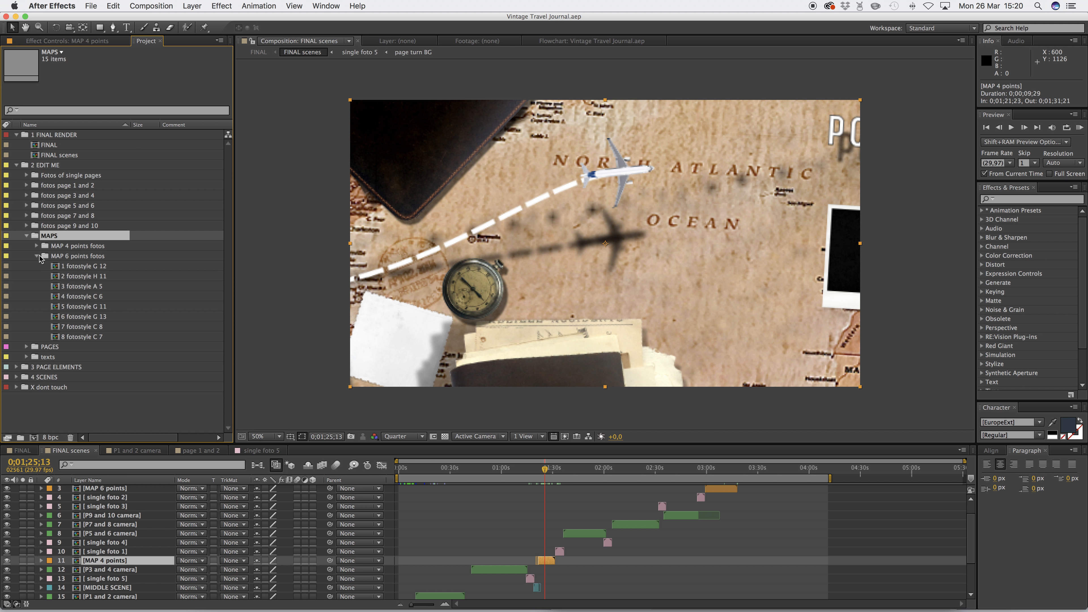
{"action": "left_click", "coordinate": [37, 256]}
Expand the PAGES folder and its Intro pages subfolder, and preview the opening journal scene of FINAL scenes at 0;00;08;11
{"action": "left_click", "coordinate": [26, 266]}
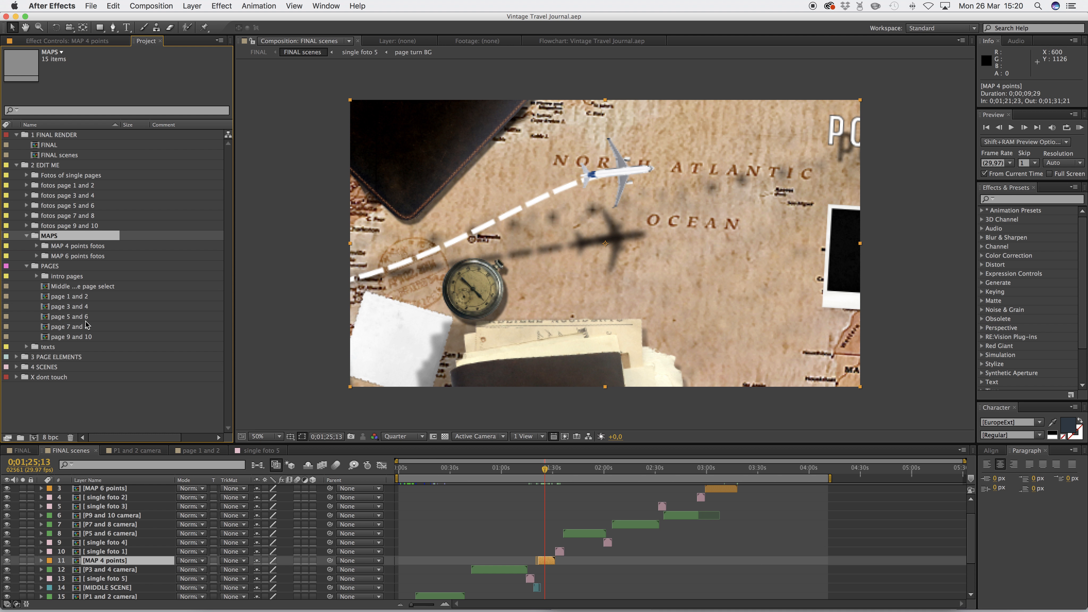
{"action": "left_click", "coordinate": [38, 276]}
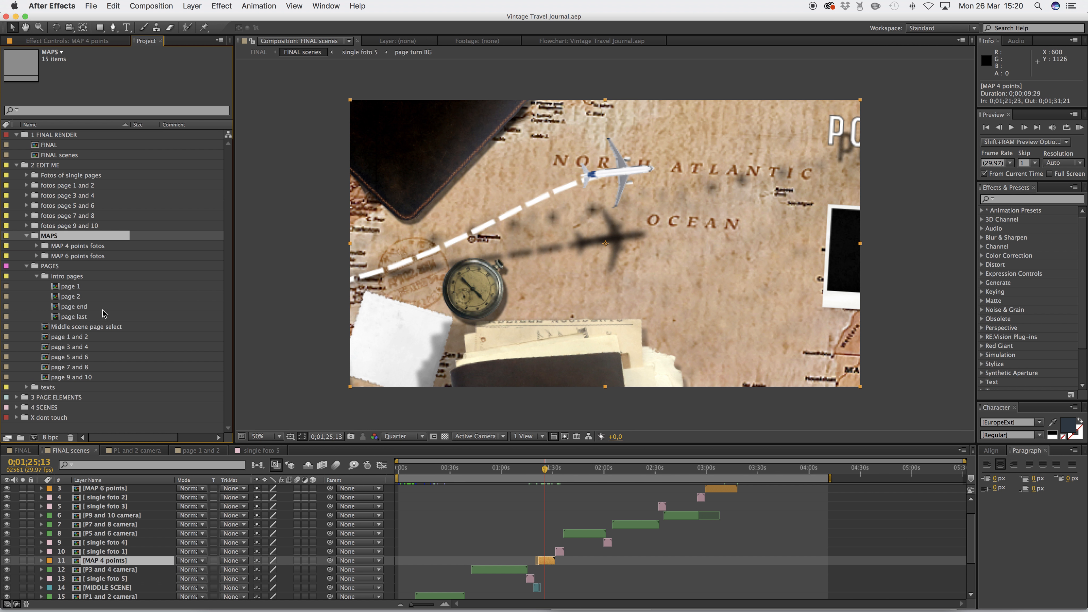
{"action": "left_click", "coordinate": [416, 471]}
{"action": "left_click", "coordinate": [414, 472]}
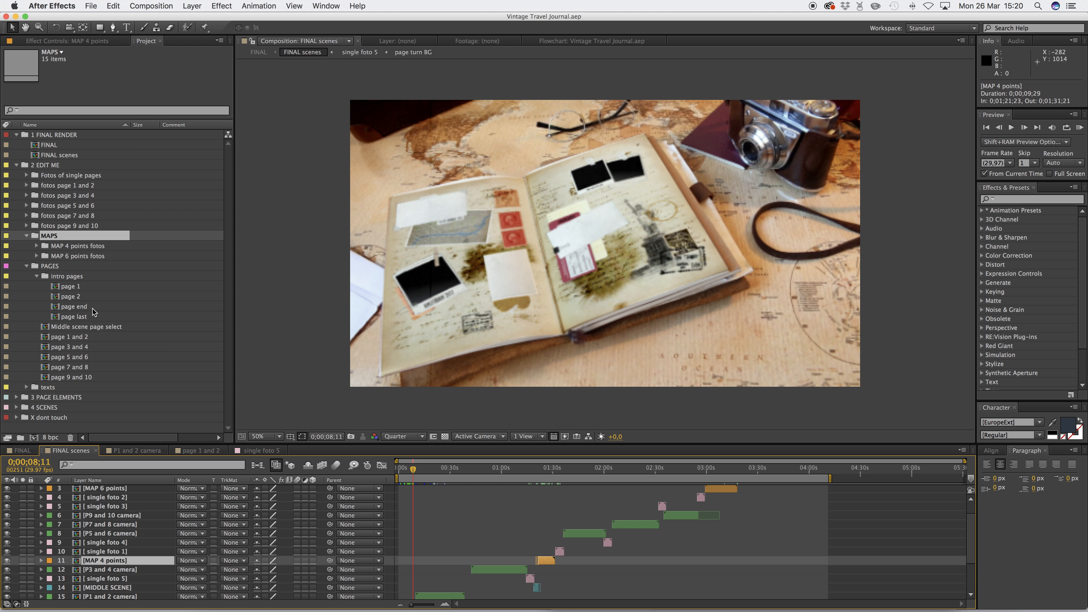
{"action": "left_click_drag", "start_coordinate": [971, 522], "coordinate": [971, 550]}
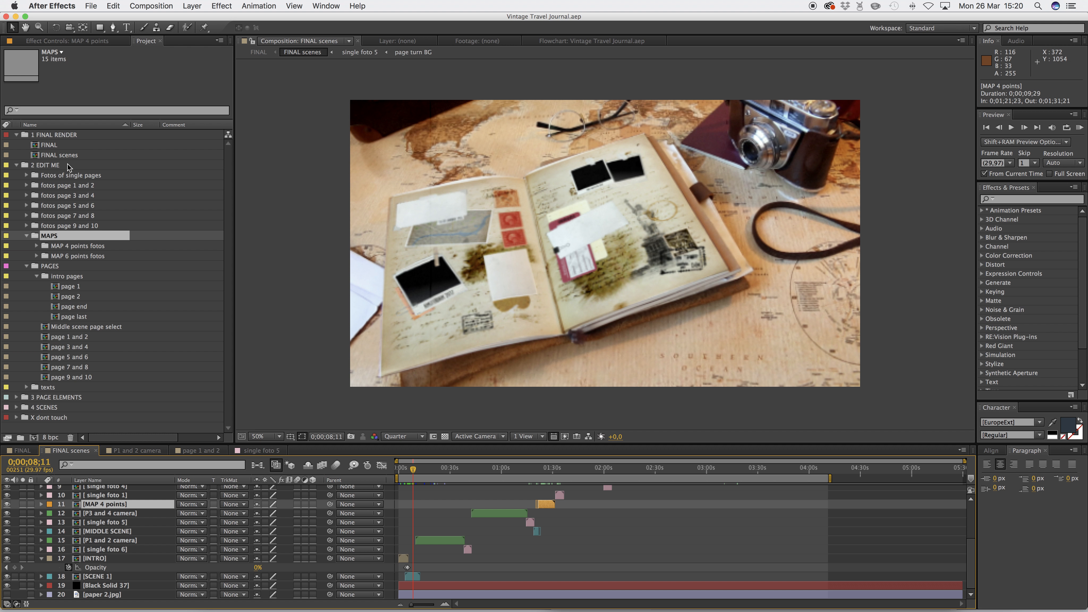
Open the page 1 and 2 composition and the Middle scene page select composition, previewing the latter at 0;00;01;26
{"action": "double_click", "coordinate": [69, 338]}
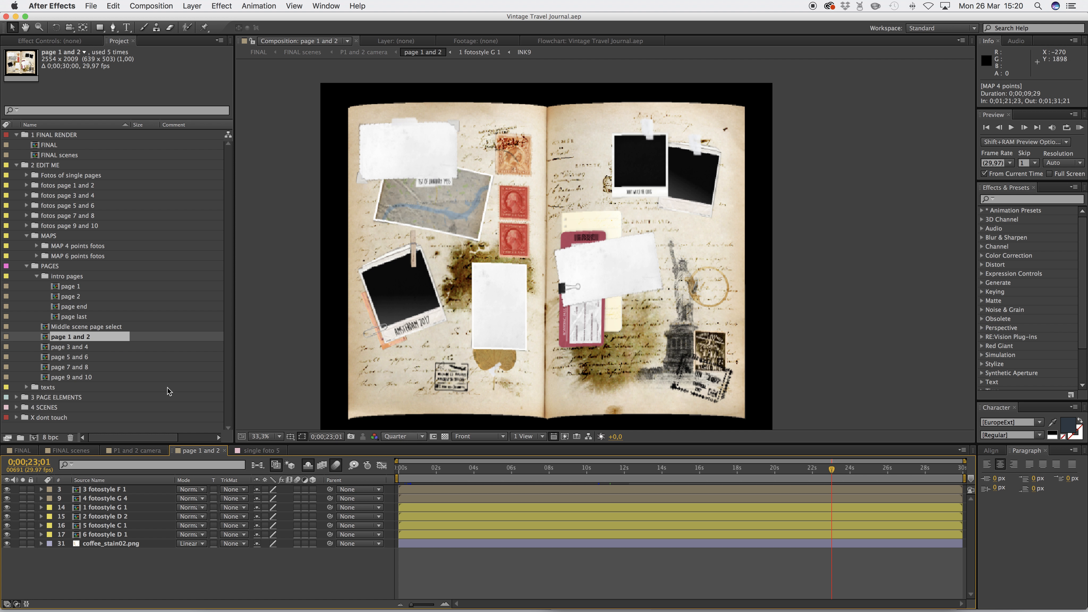
{"action": "left_click", "coordinate": [78, 349]}
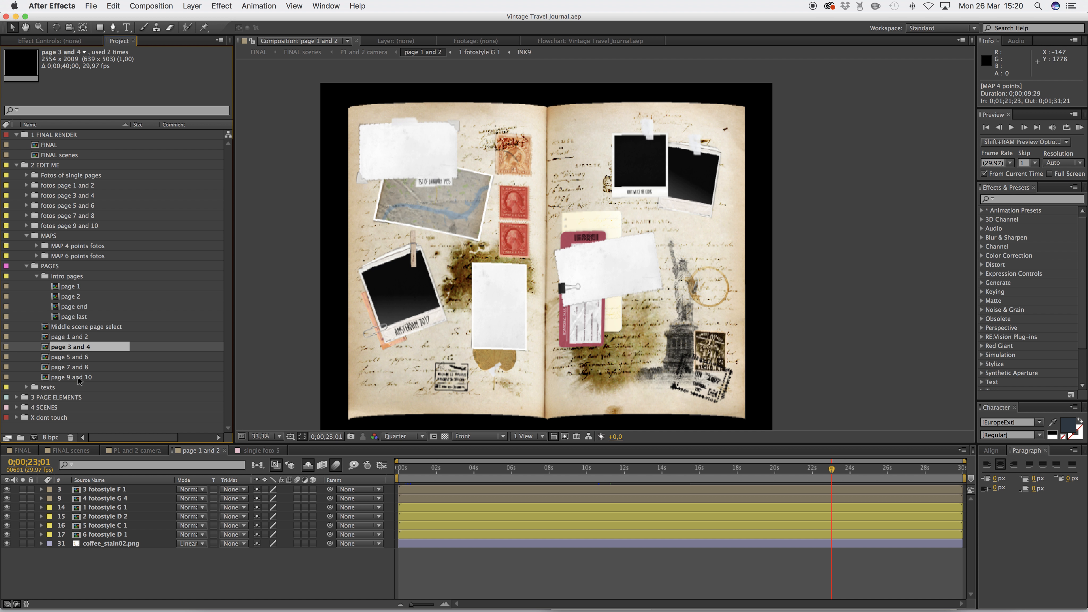
{"action": "left_click", "coordinate": [80, 327]}
{"action": "double_click", "coordinate": [93, 327]}
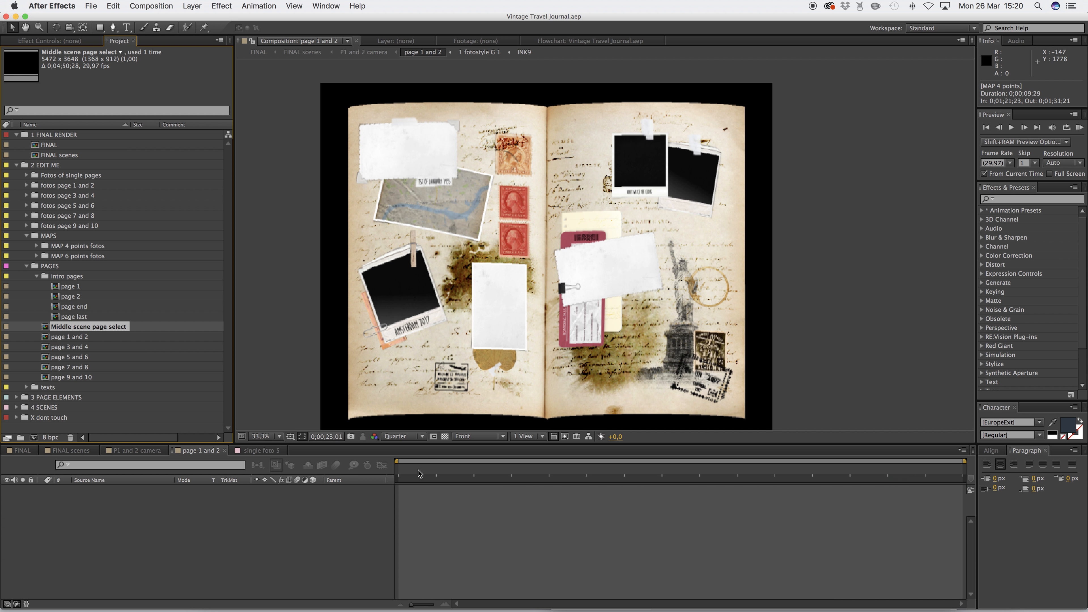
{"action": "left_click", "coordinate": [450, 468]}
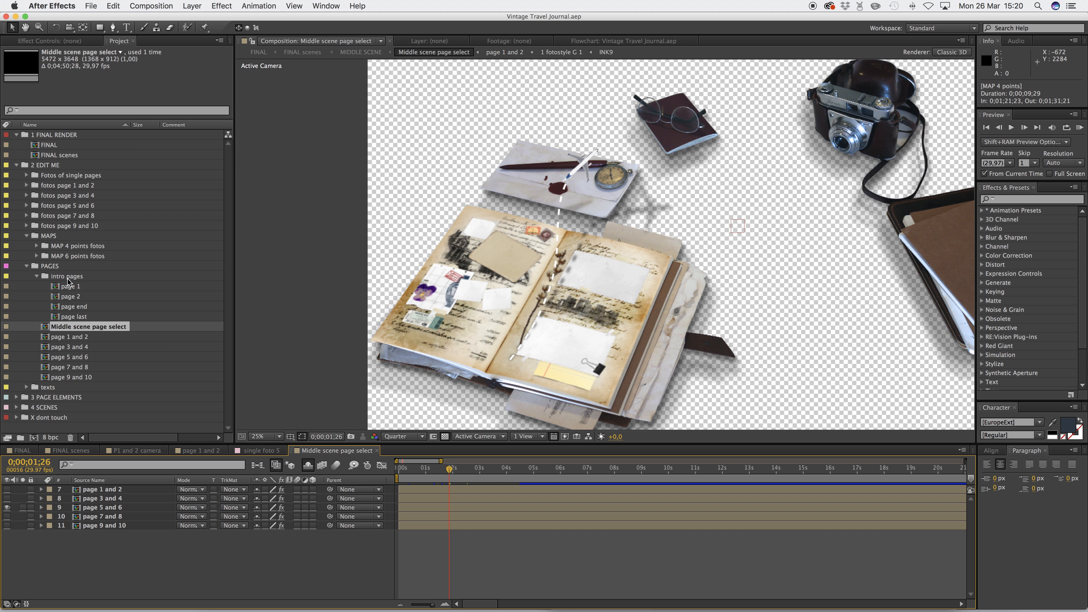
Open and preview each Intro pages composition in turn: page 1, page 2, page end and page last
{"action": "double_click", "coordinate": [70, 286]}
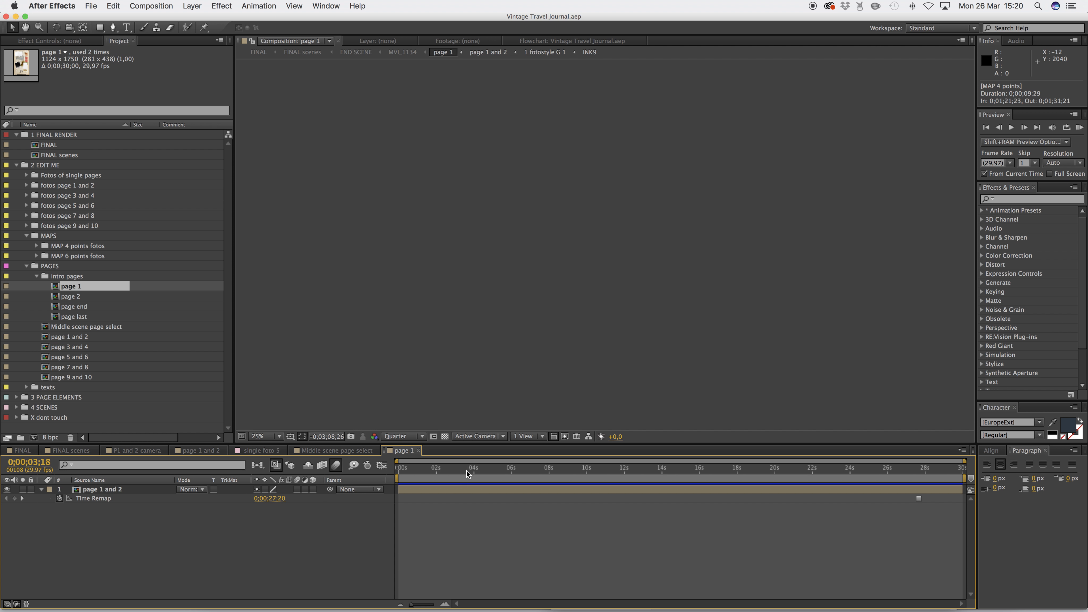
{"action": "double_click", "coordinate": [73, 296]}
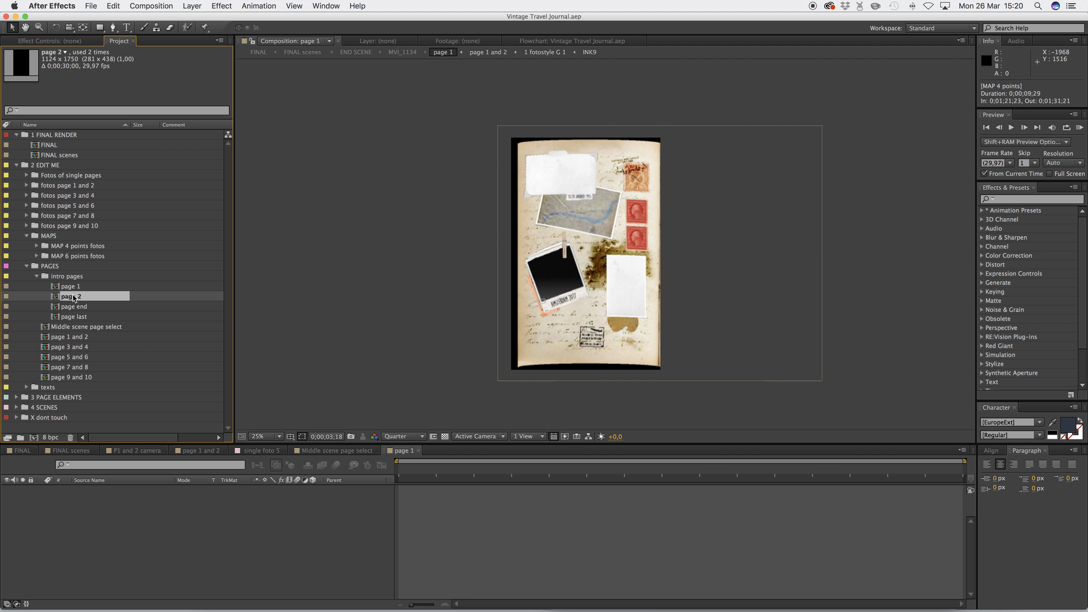
{"action": "left_click", "coordinate": [501, 468]}
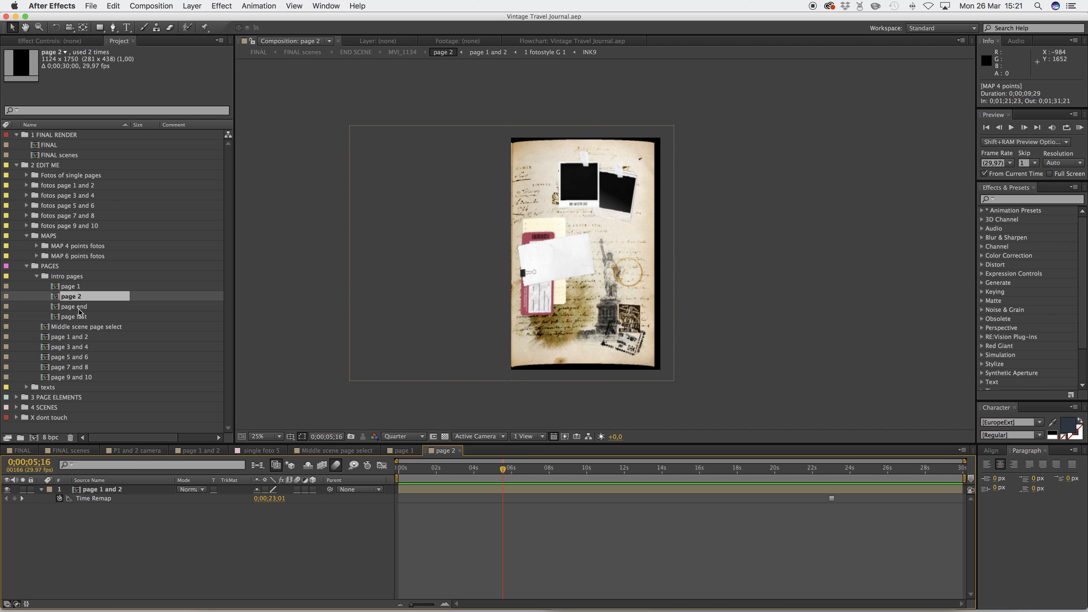
{"action": "double_click", "coordinate": [79, 307]}
{"action": "left_click", "coordinate": [449, 470]}
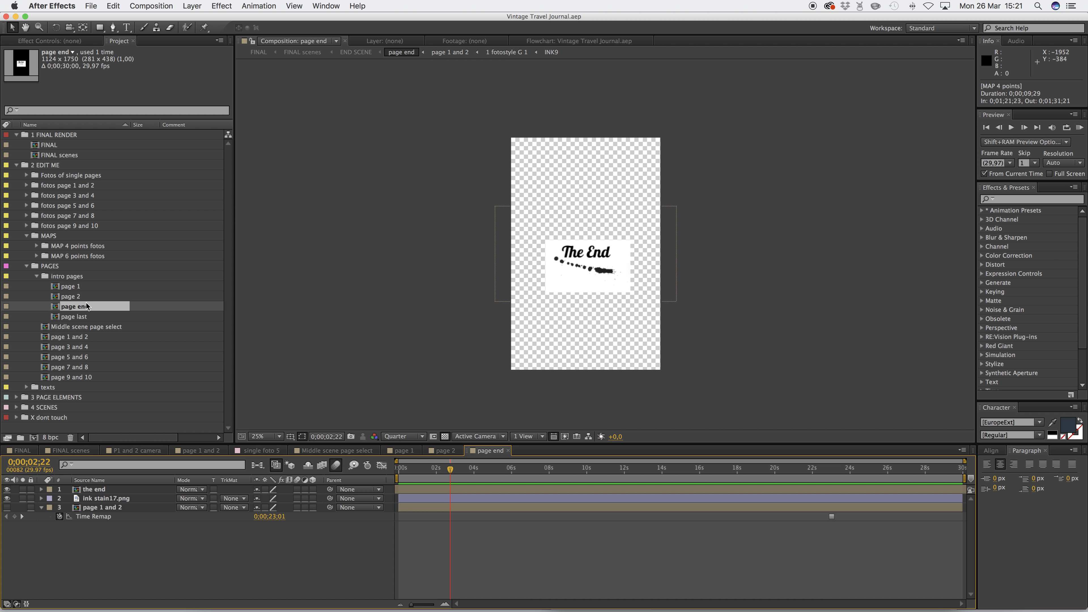
{"action": "double_click", "coordinate": [81, 320]}
{"action": "left_click_drag", "start_coordinate": [437, 479], "coordinate": [466, 479]}
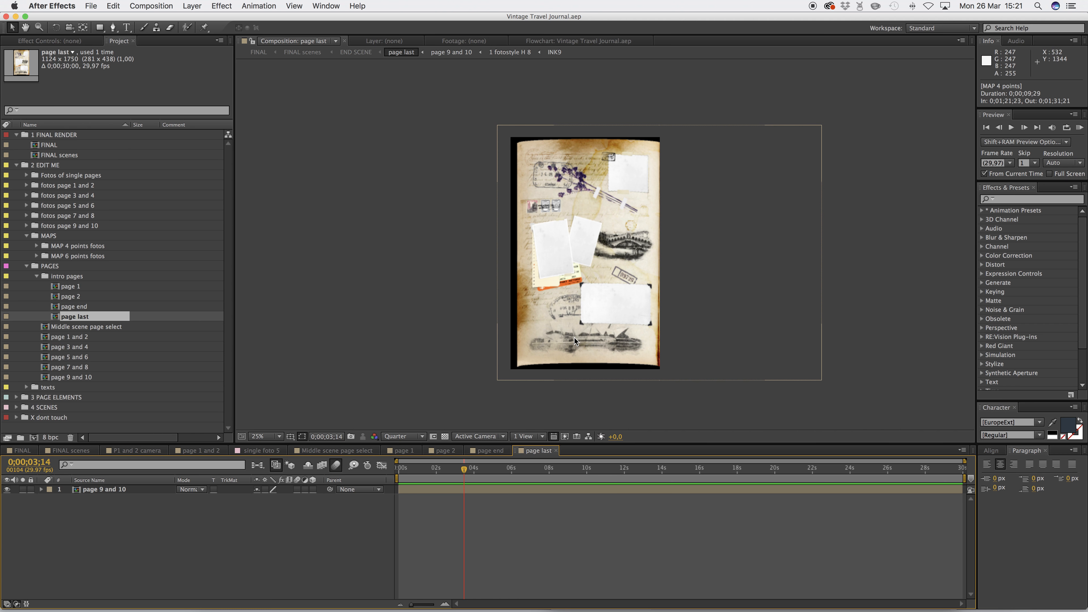
Open the parent END SCENE composition of page last and preview it at 1;57;22;11
{"action": "left_click", "coordinate": [356, 51]}
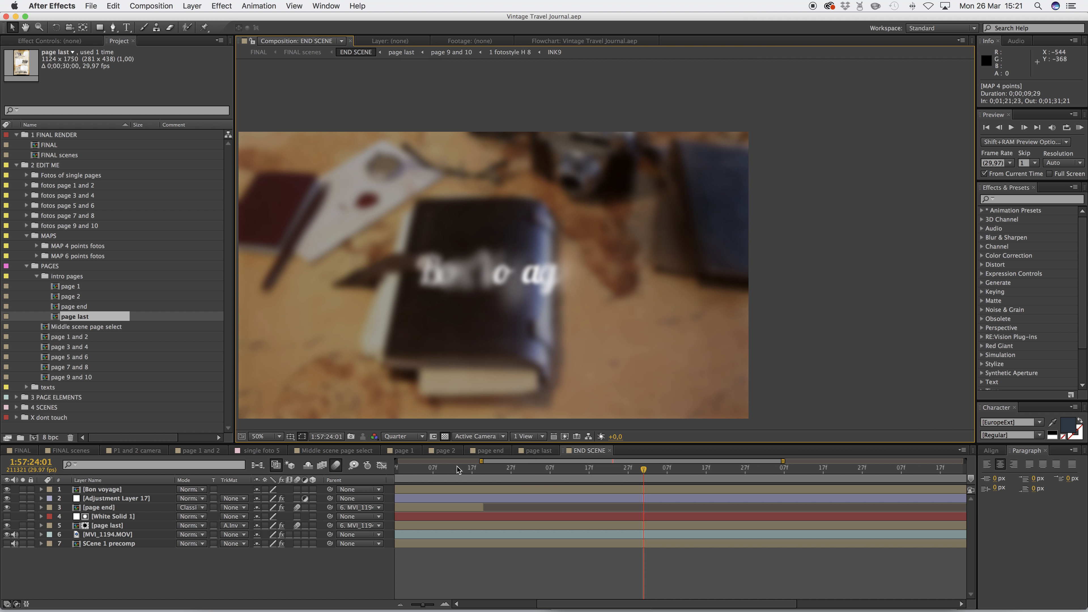
{"action": "left_click", "coordinate": [448, 471]}
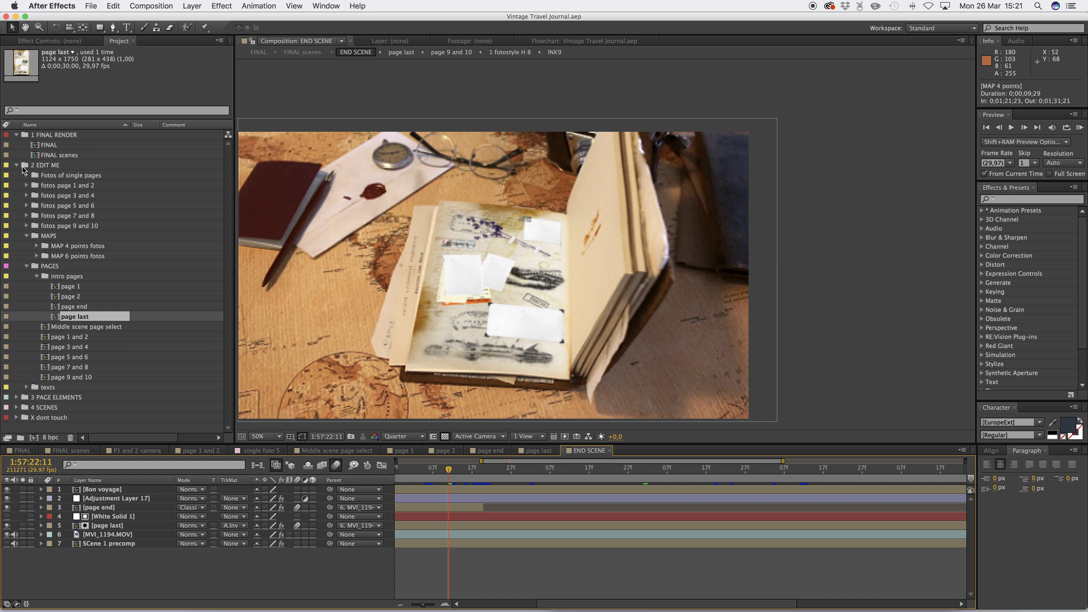
Collapse the MAPS and PAGES folders and expand the 3 PAGE ELEMENTS folder
{"action": "left_click", "coordinate": [27, 235]}
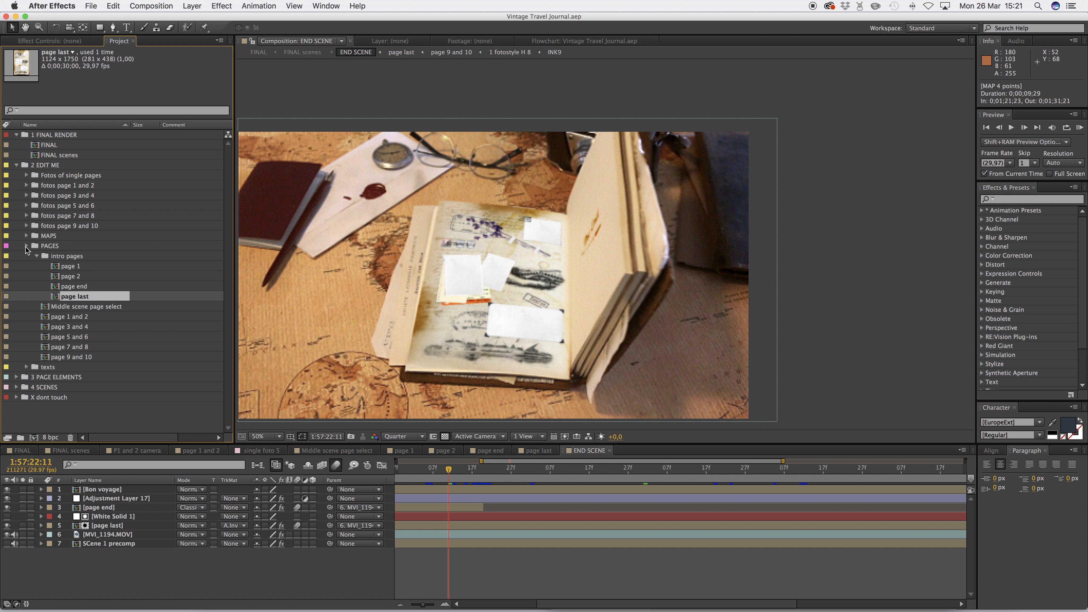
{"action": "left_click", "coordinate": [26, 245]}
{"action": "left_click", "coordinate": [16, 266]}
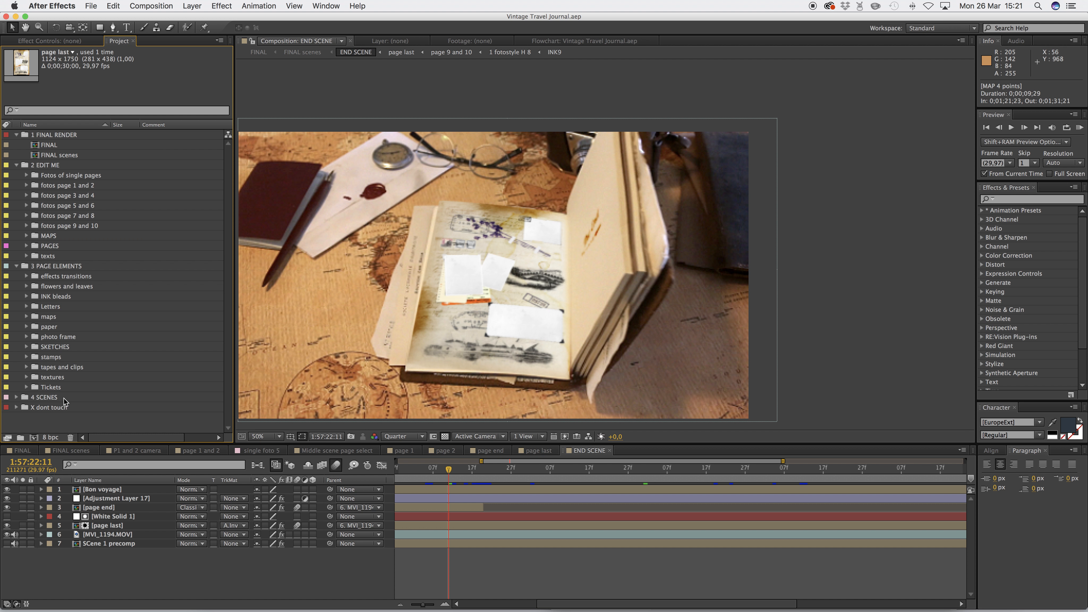
Expand the 4 SCENES folder and its camera edits subfolder to show the page camera compositions
{"action": "left_click", "coordinate": [44, 400]}
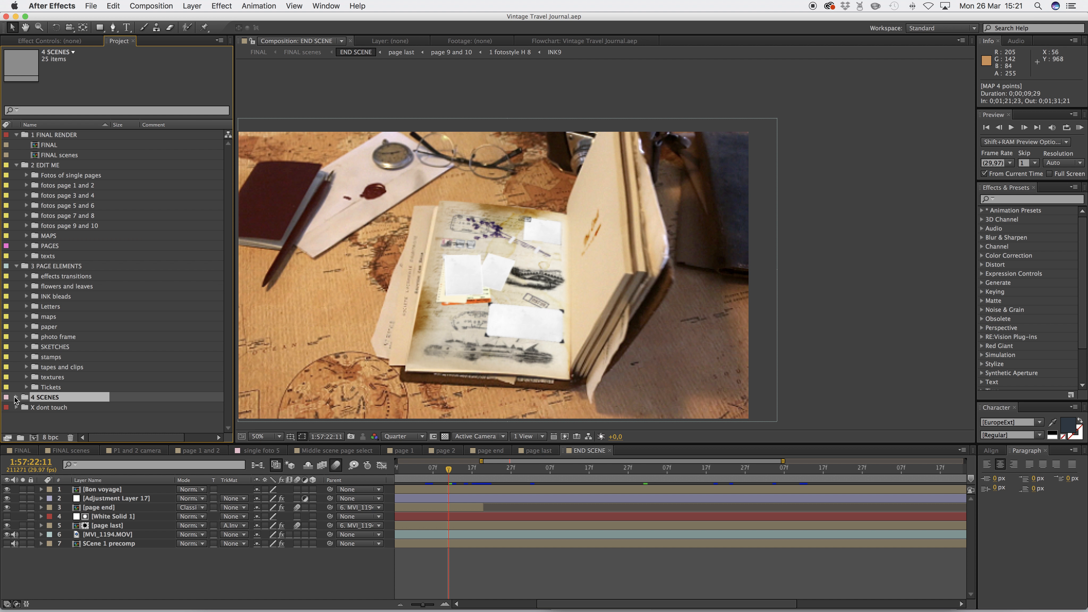
{"action": "left_click", "coordinate": [16, 397]}
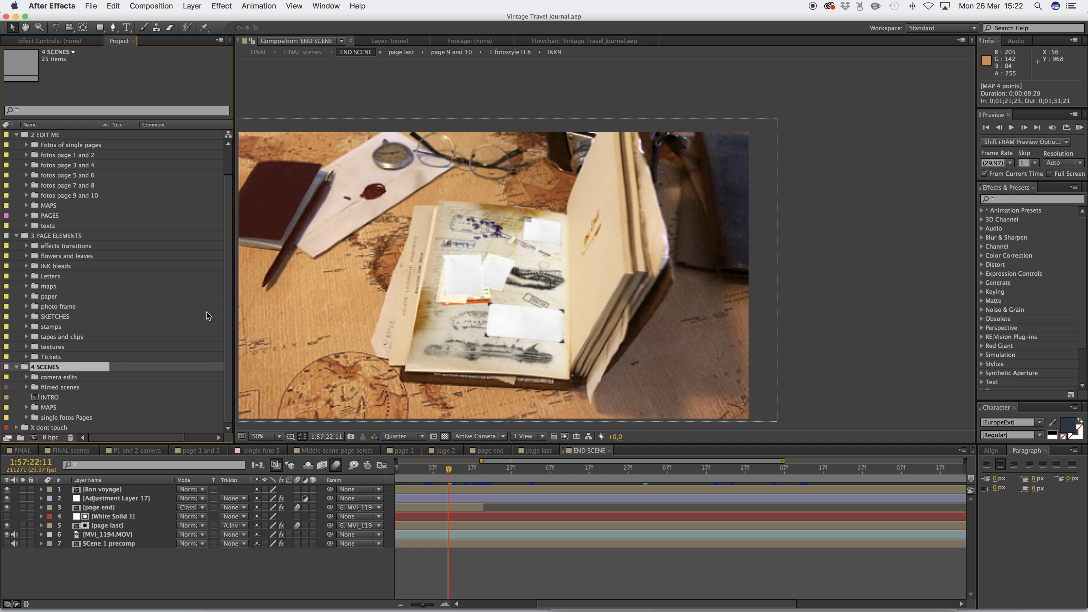
{"action": "left_click", "coordinate": [53, 379]}
{"action": "double_click", "coordinate": [52, 379]}
{"action": "scroll", "coordinate": [162, 327], "scroll_direction": "down", "scroll_amount": 3}
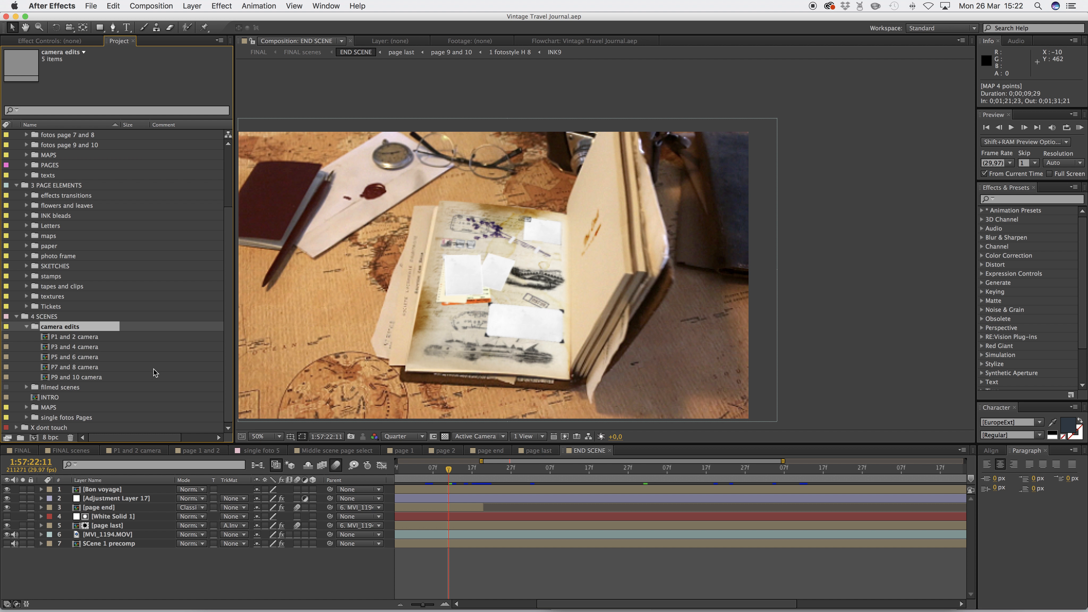
Open the P1 and 2 camera composition from the camera edits folder and preview it at 0;00;07;06
{"action": "left_click", "coordinate": [76, 338]}
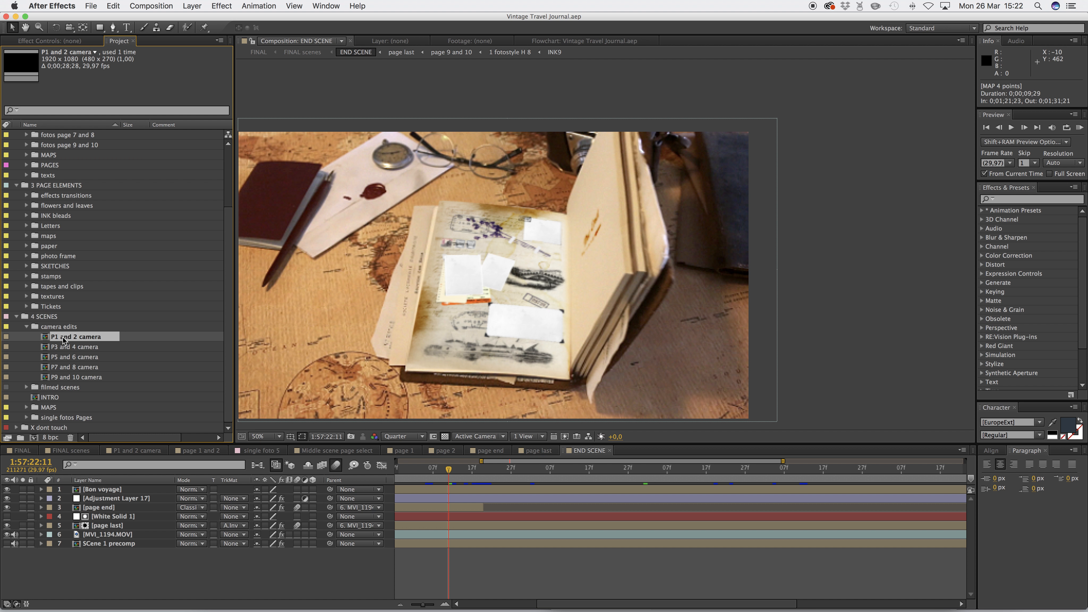
{"action": "double_click", "coordinate": [64, 341]}
{"action": "left_click", "coordinate": [406, 470]}
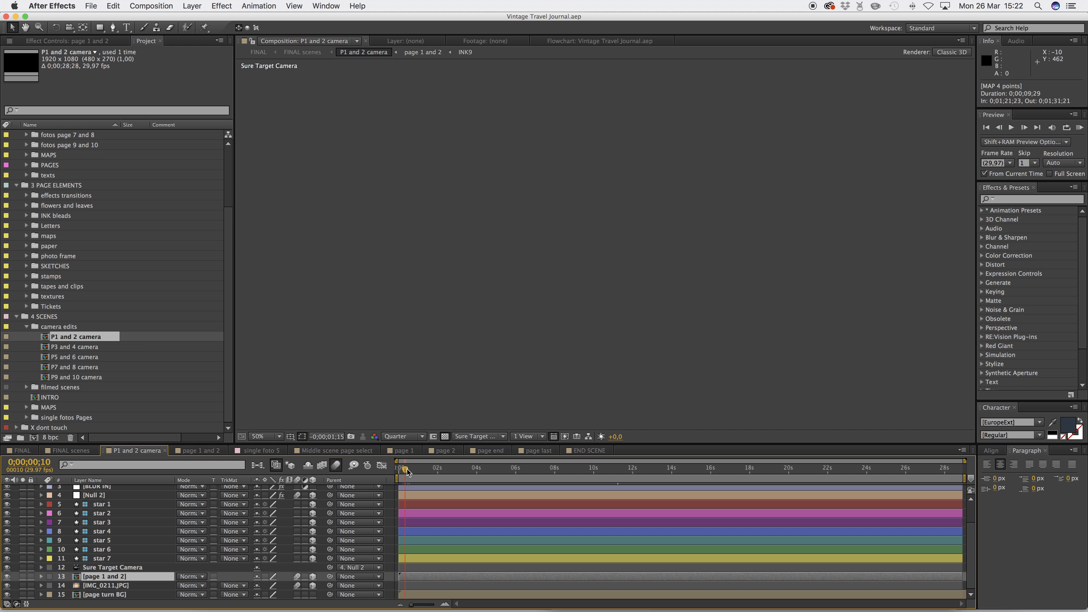
{"action": "left_click_drag", "start_coordinate": [407, 472], "coordinate": [427, 470]}
{"action": "left_click", "coordinate": [539, 473]}
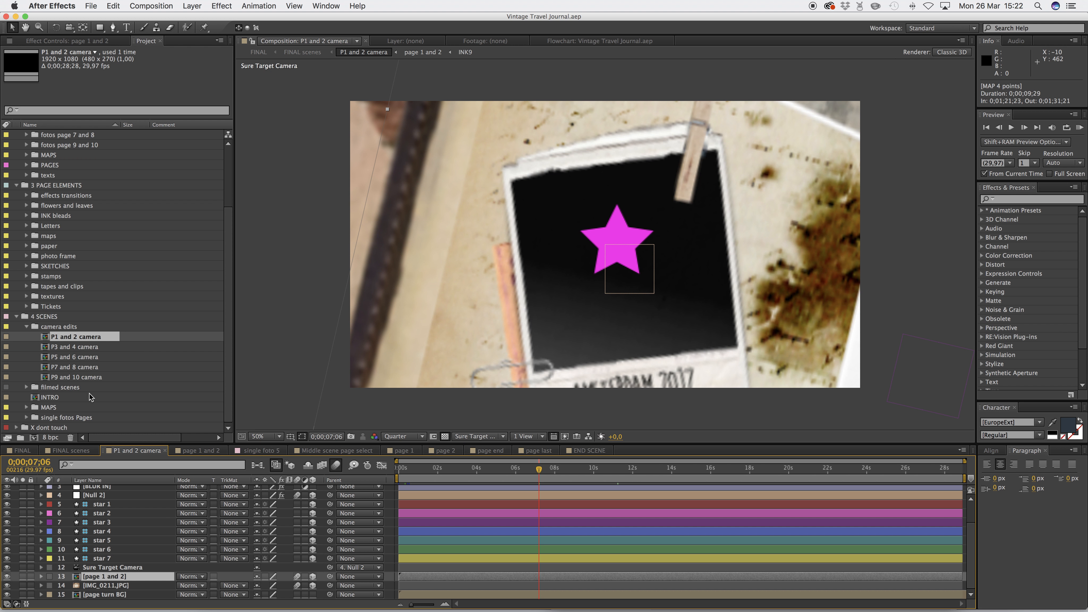
Collapse the camera edits folder, return to the FINAL scenes composition and select its P1 and 2 camera and P3 and 4 camera layers
{"action": "left_click", "coordinate": [27, 327]}
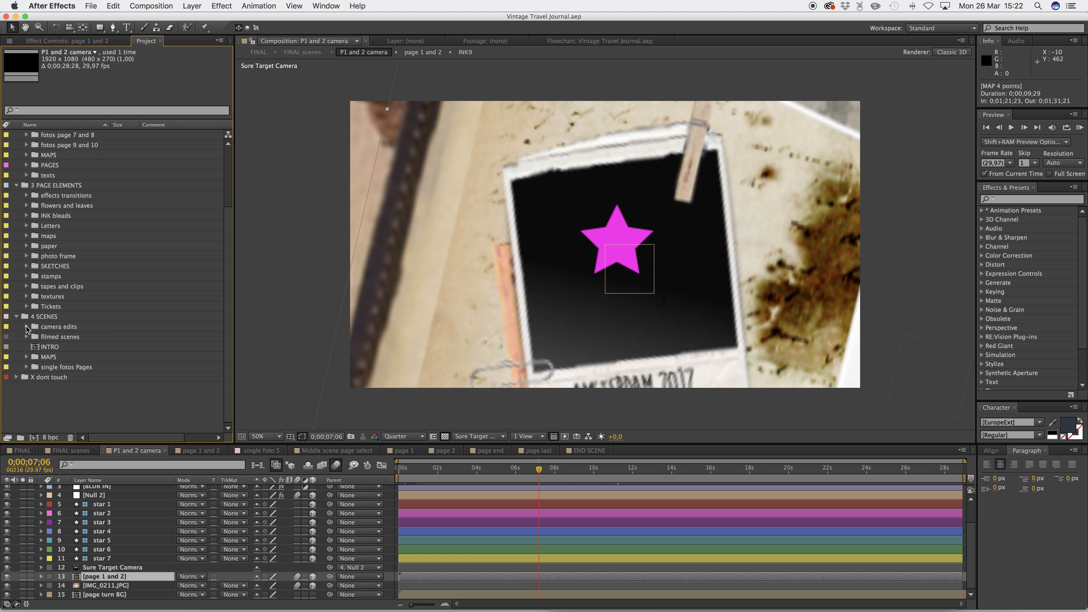
{"action": "scroll", "coordinate": [227, 288], "scroll_direction": "down", "scroll_amount": 1}
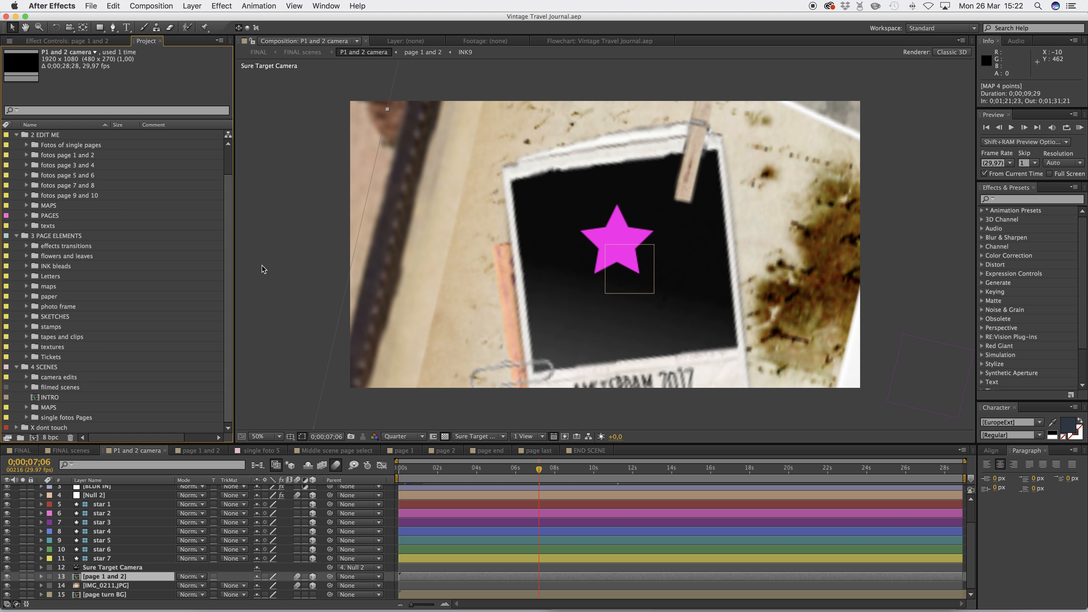
{"action": "left_click", "coordinate": [303, 53]}
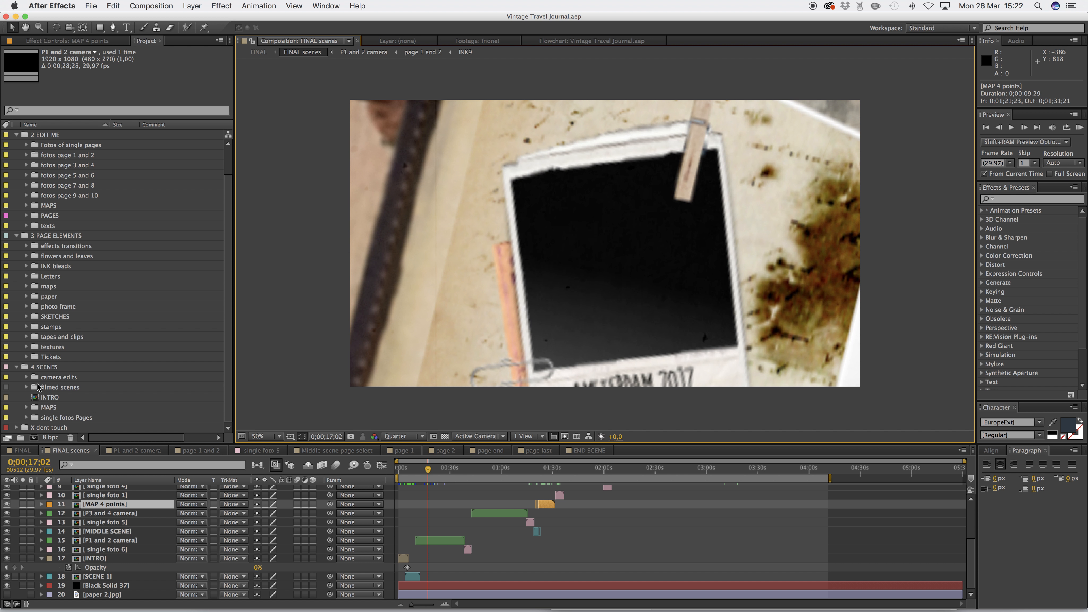
{"action": "left_click", "coordinate": [446, 541]}
{"action": "left_click", "coordinate": [496, 515]}
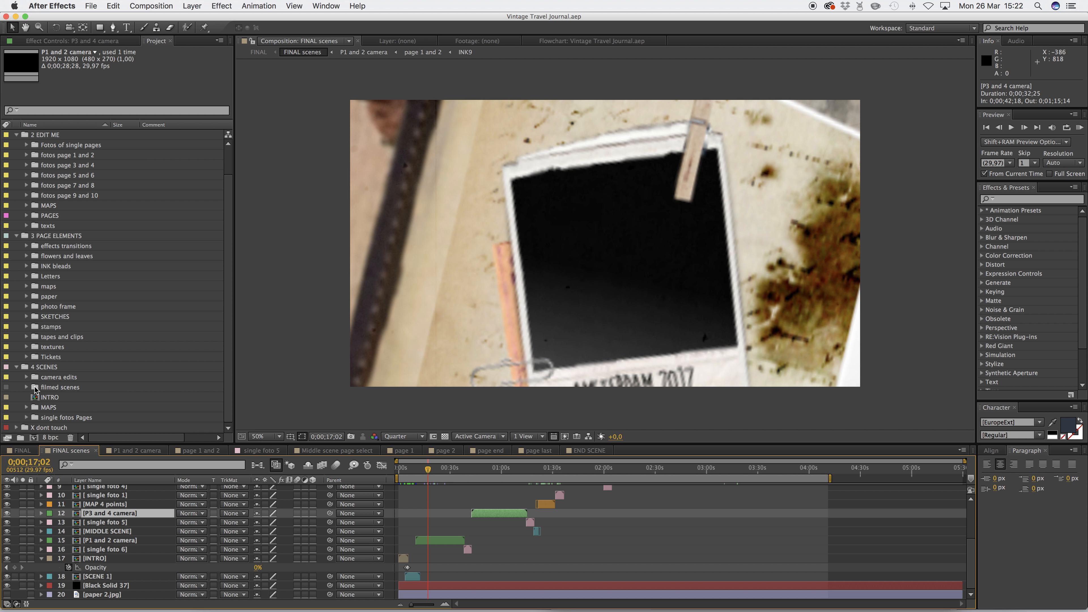
Expand the filmed scenes folder and select the INTRO composition and its matching layer in FINAL scenes
{"action": "double_click", "coordinate": [28, 388]}
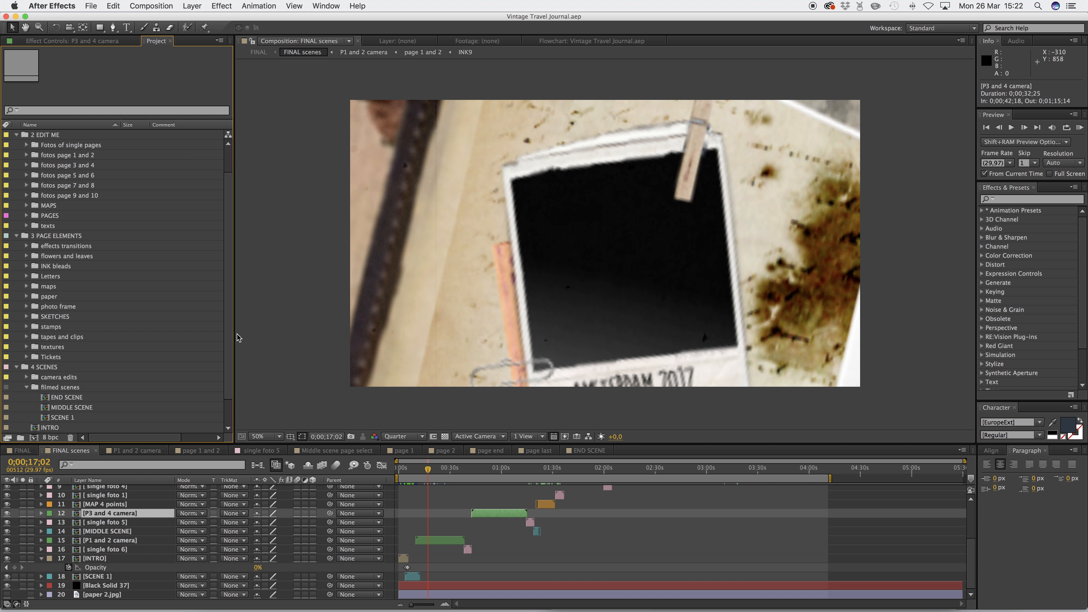
{"action": "scroll", "coordinate": [225, 398], "scroll_direction": "down", "scroll_amount": 3}
{"action": "left_click", "coordinate": [52, 398]}
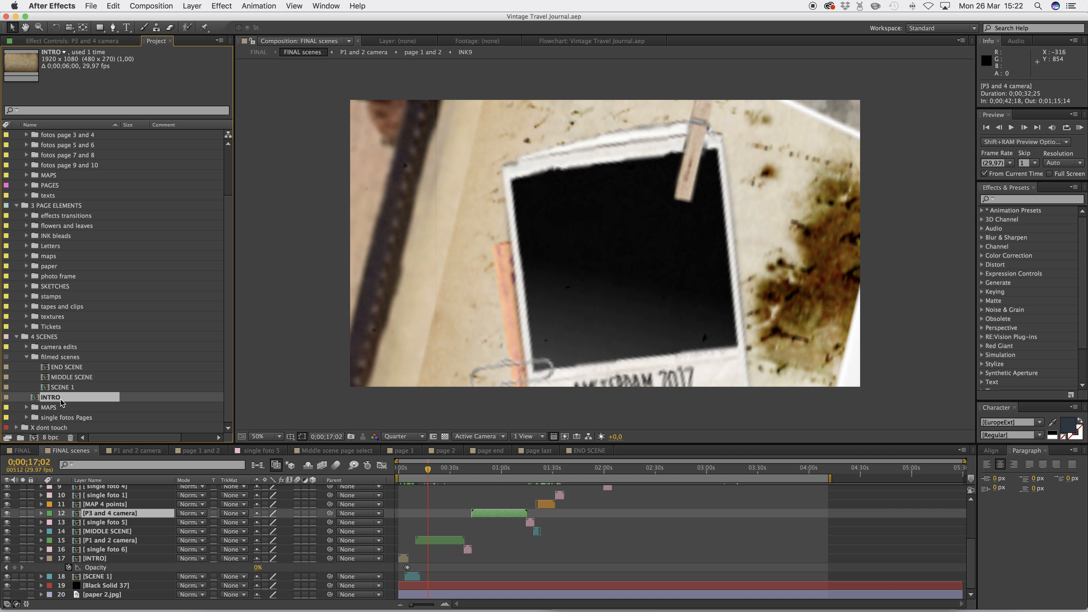
{"action": "left_click", "coordinate": [403, 559]}
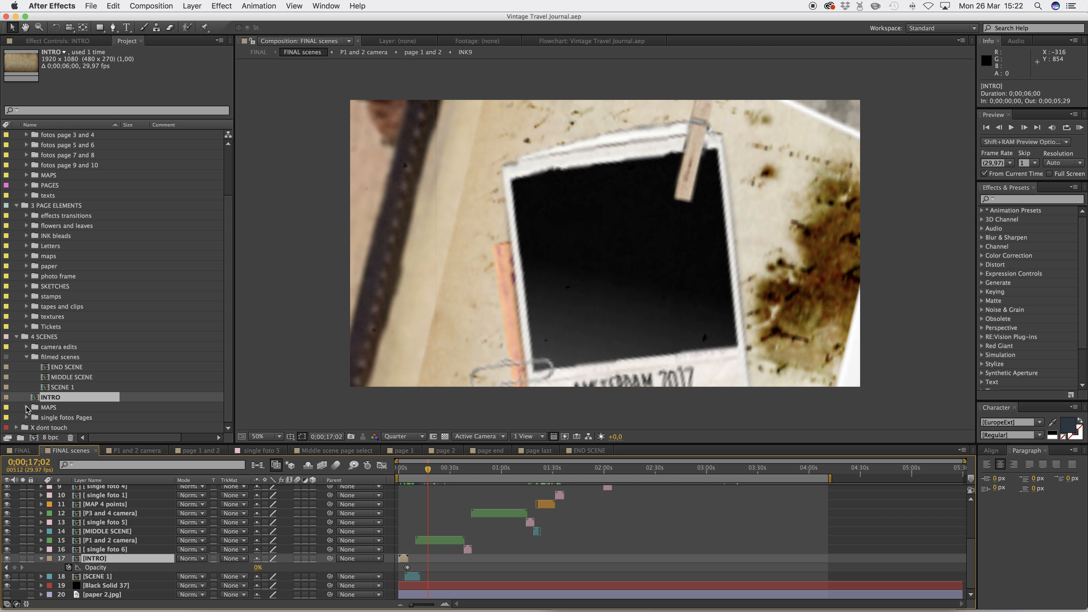
Examine the single foto layers in FINAL scenes against the contents of the single fotos Pages folder, and collapse that folder again
{"action": "scroll", "coordinate": [971, 541], "scroll_direction": "up", "scroll_amount": 5}
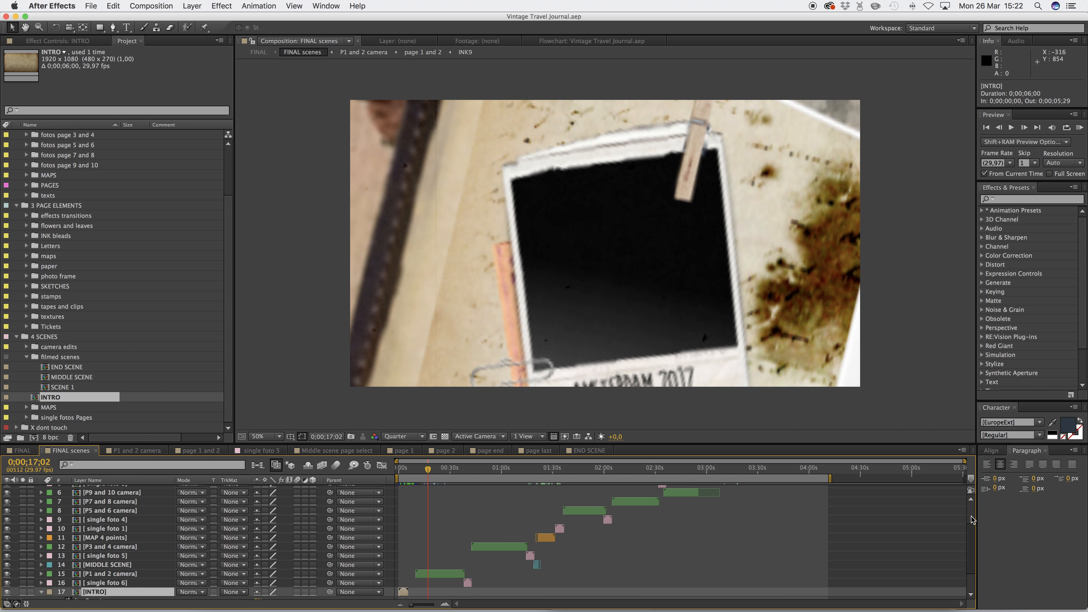
{"action": "left_click", "coordinate": [27, 417]}
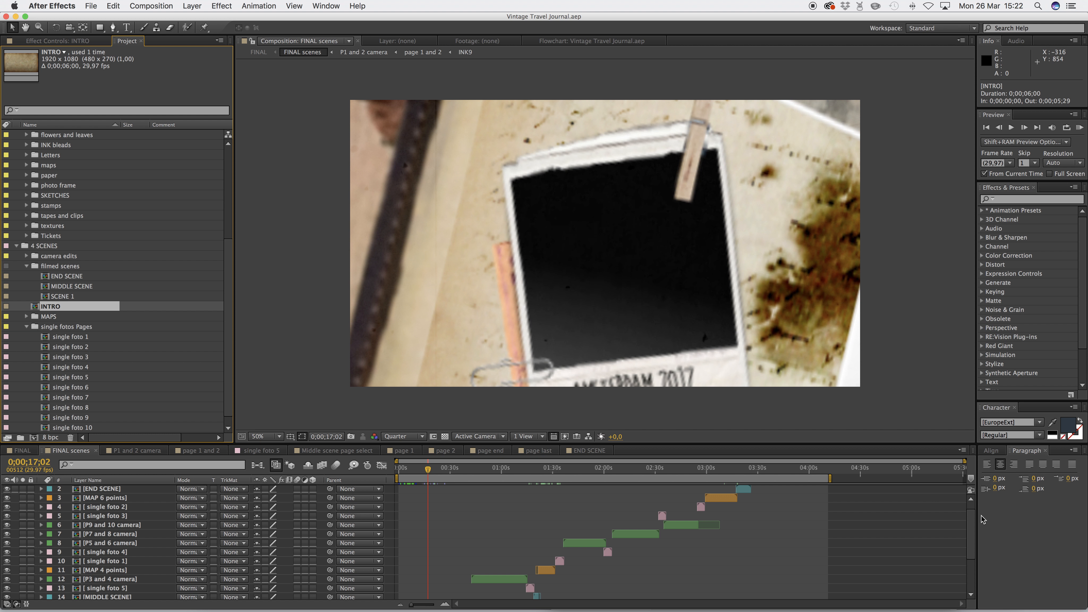
{"action": "scroll", "coordinate": [971, 527], "scroll_direction": "down", "scroll_amount": 5}
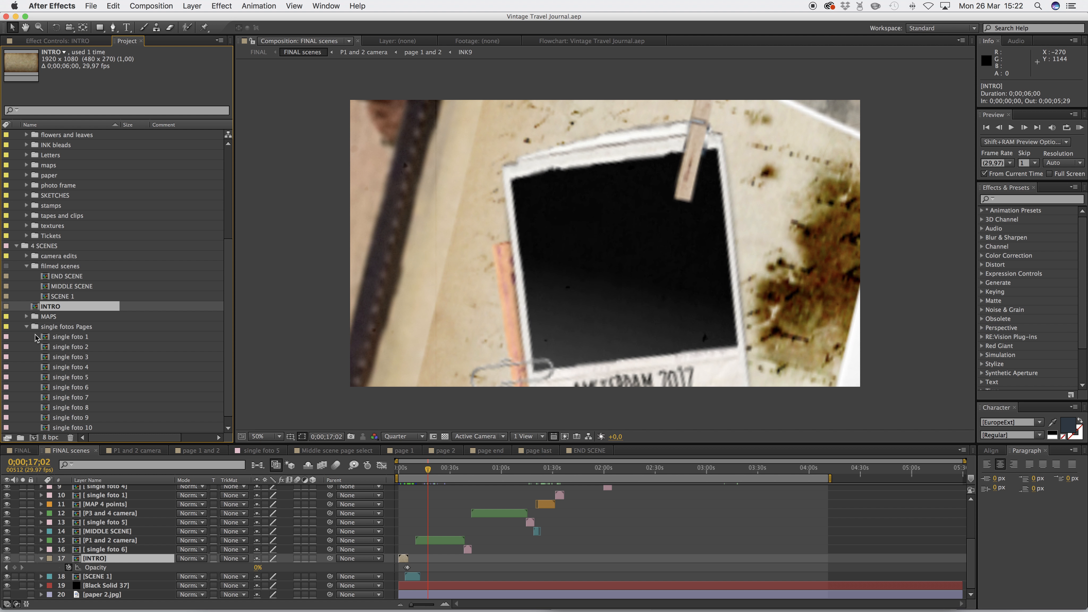
{"action": "left_click", "coordinate": [27, 327]}
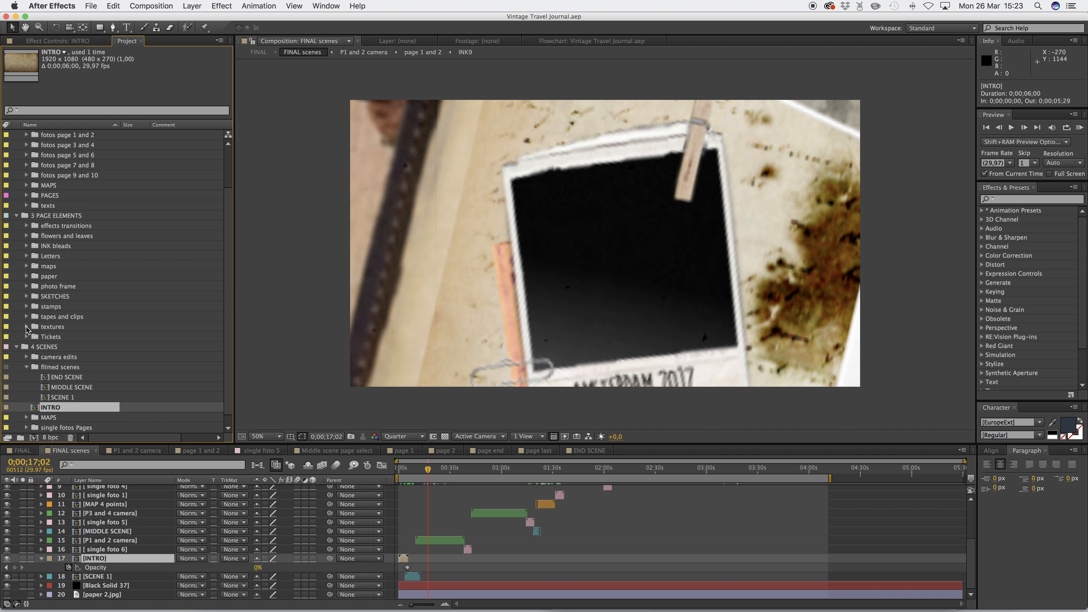
Collapse the filmed scenes folder and the 1 FINAL RENDER, 2 EDIT ME, 3 PAGE ELEMENTS and 4 SCENES folders
{"action": "left_click", "coordinate": [26, 367]}
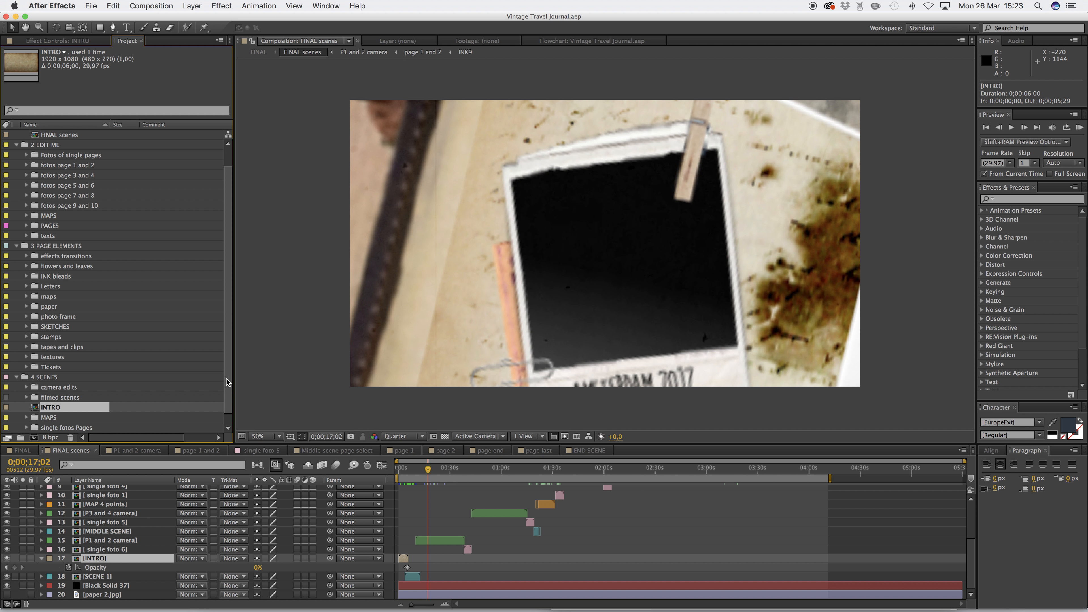
{"action": "left_click_drag", "start_coordinate": [230, 382], "coordinate": [230, 416]}
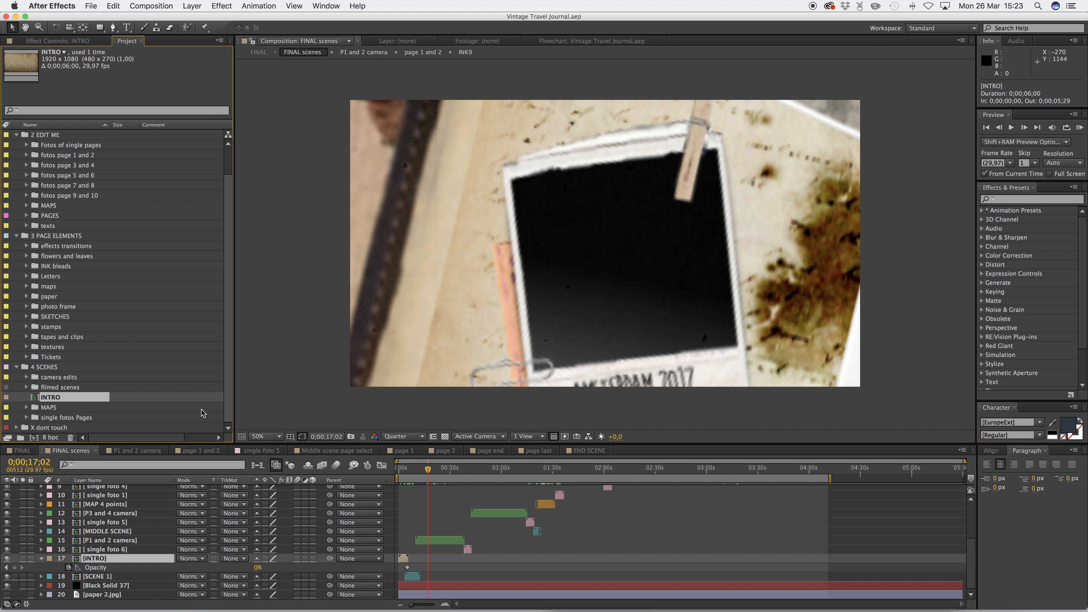
{"action": "left_click", "coordinate": [16, 134]}
{"action": "left_click", "coordinate": [16, 135]}
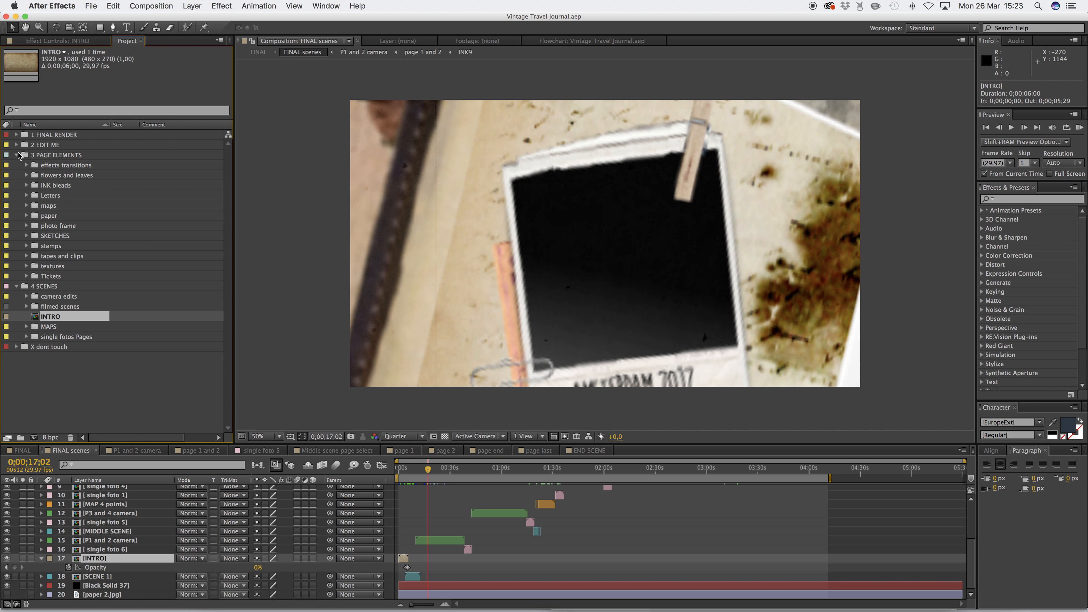
{"action": "left_click", "coordinate": [16, 155]}
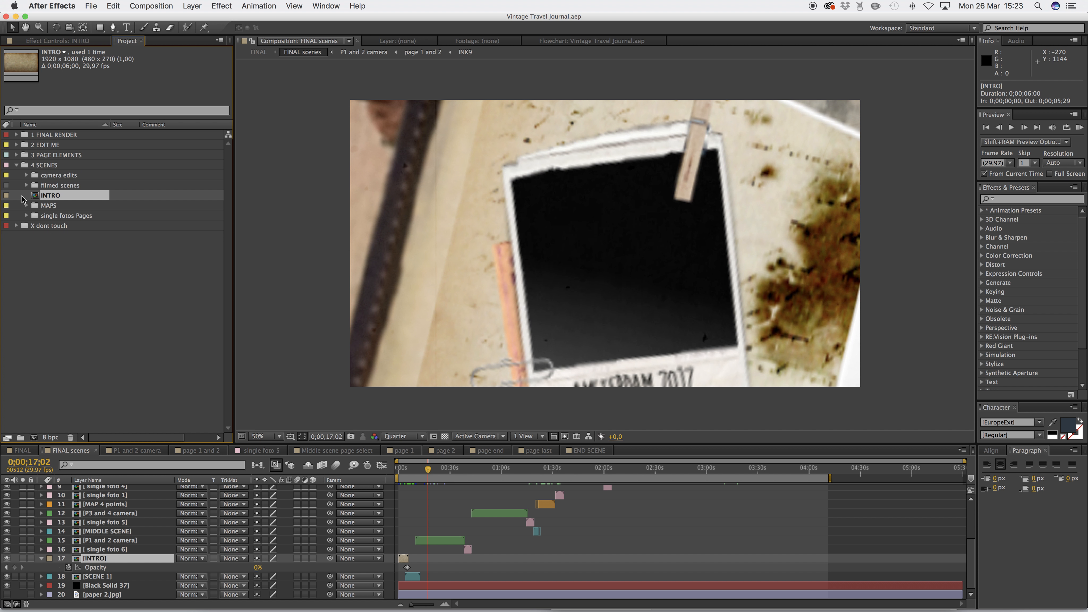
{"action": "left_click", "coordinate": [16, 165]}
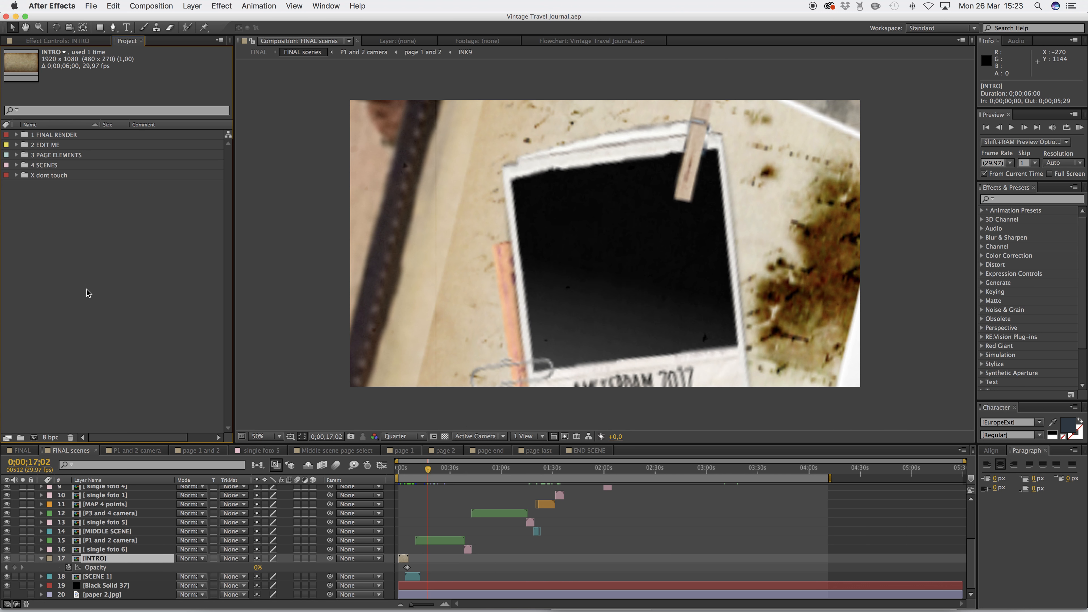